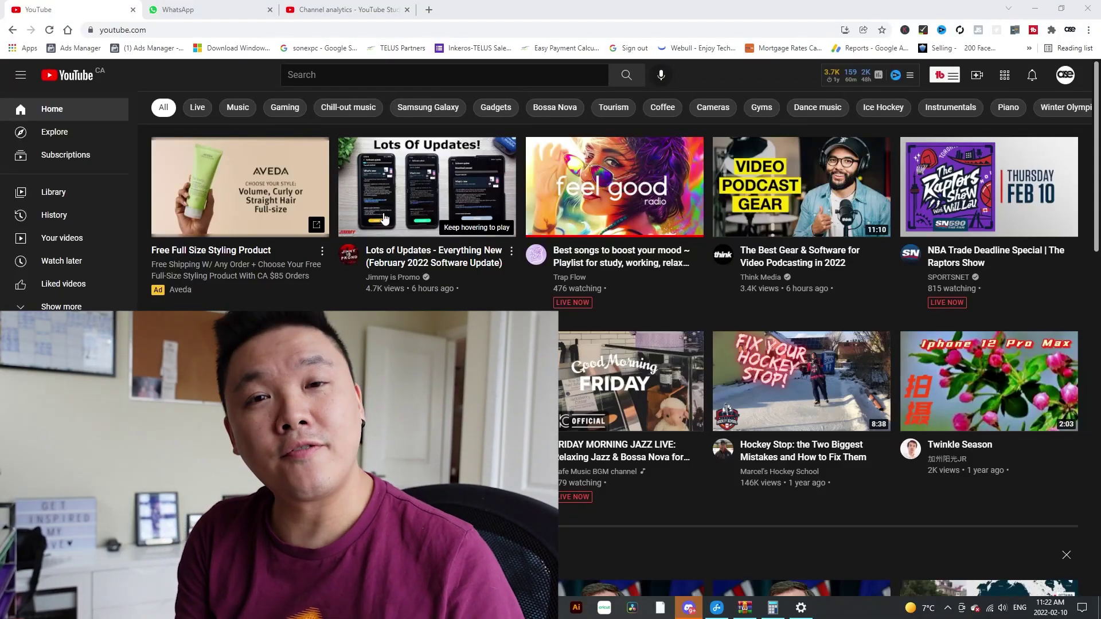
Open the recent-search history dropdown from the home page search box.
mouse_move(384, 219)
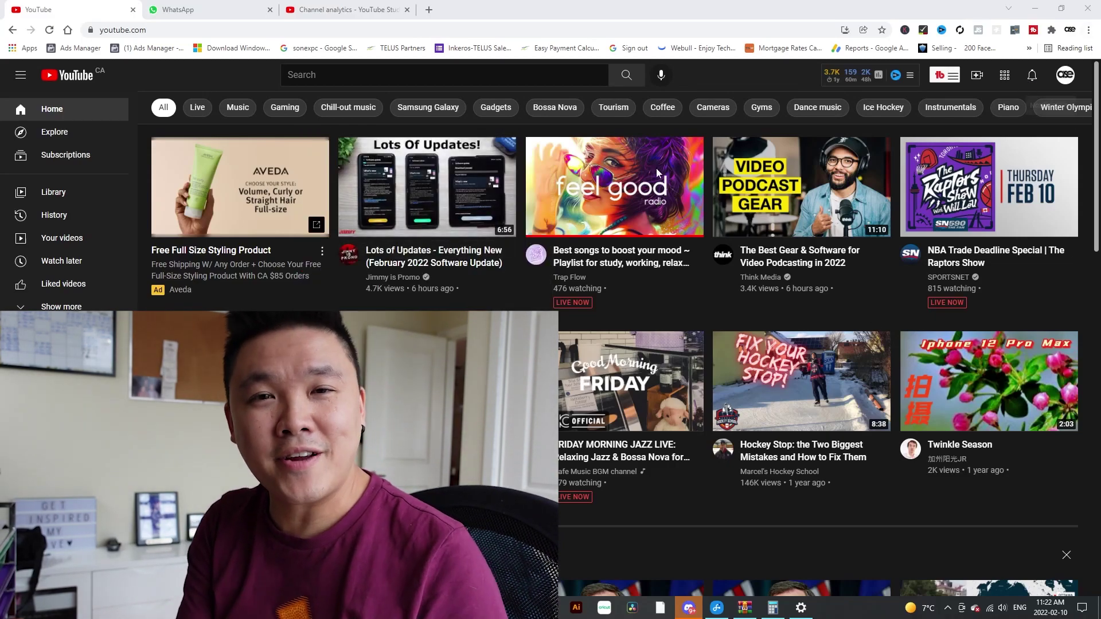
left_click(348, 70)
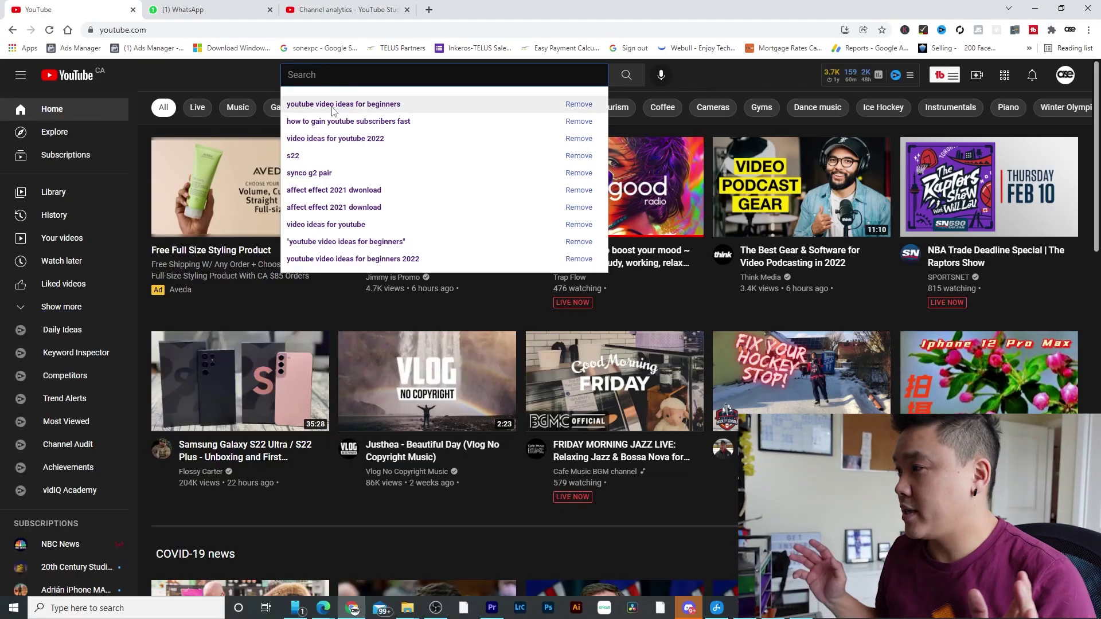
Run the 'youtube video ideas for beginners' search from history, return home, then run it again.
left_click(333, 109)
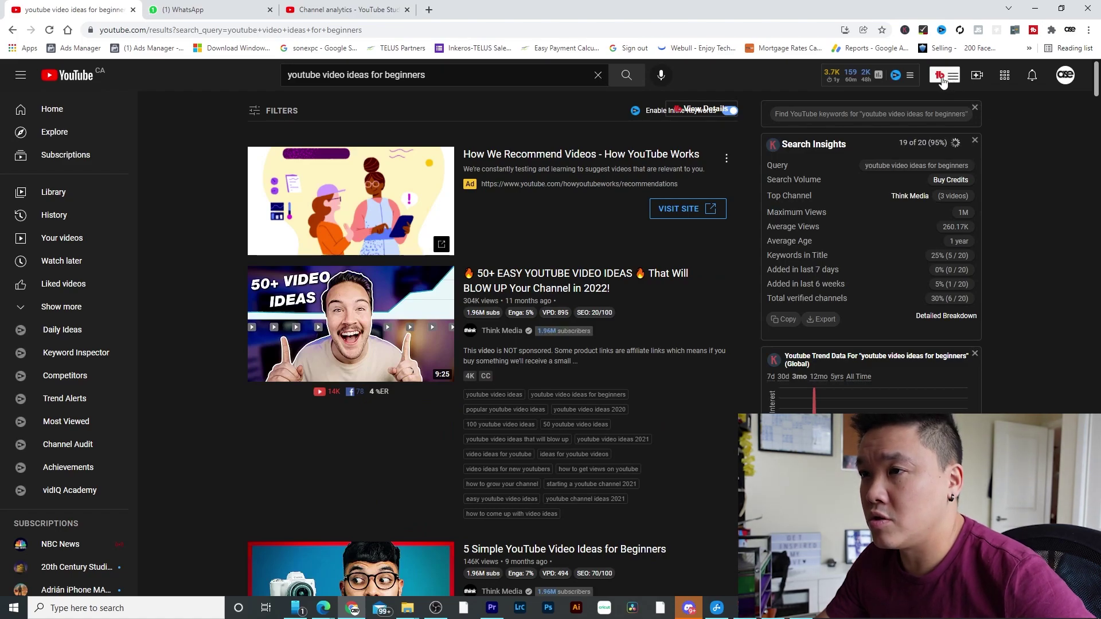
key("alt+Left")
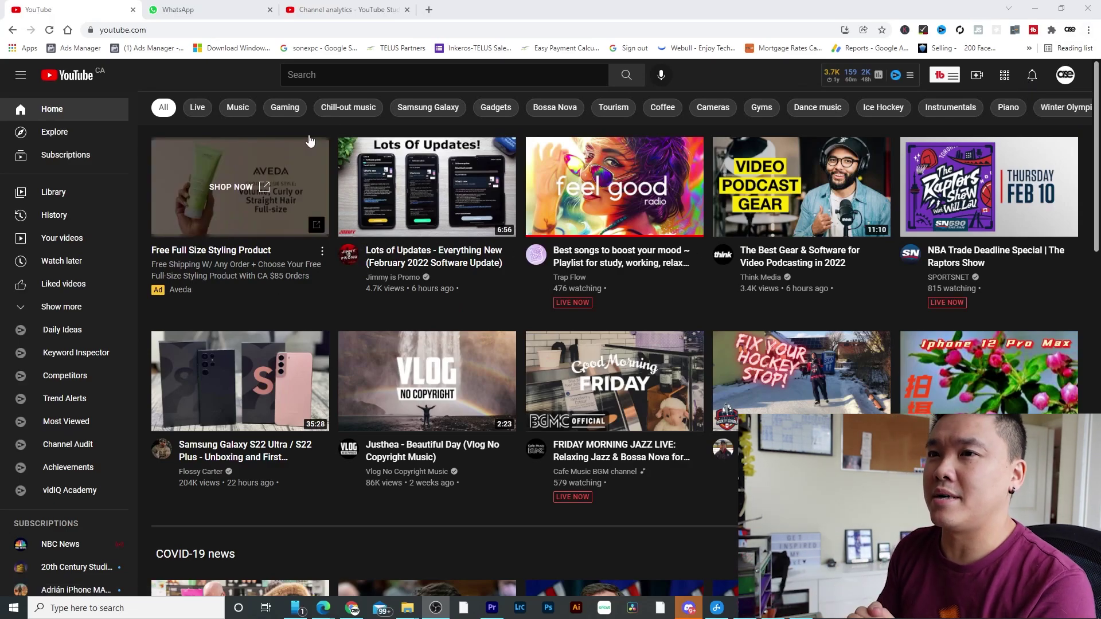
left_click(348, 70)
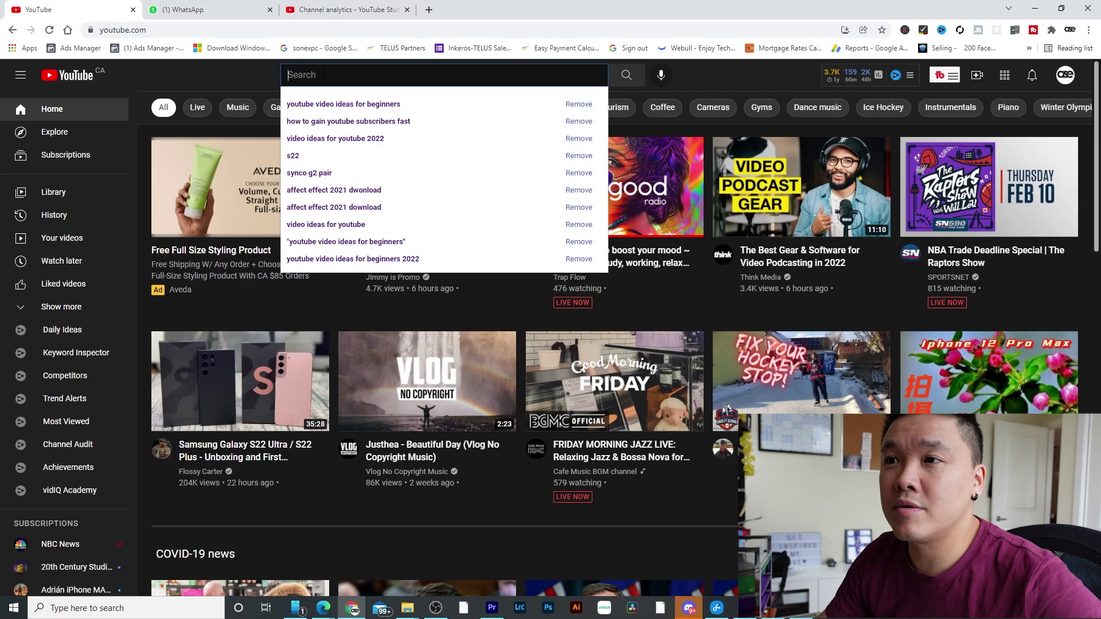
left_click(333, 106)
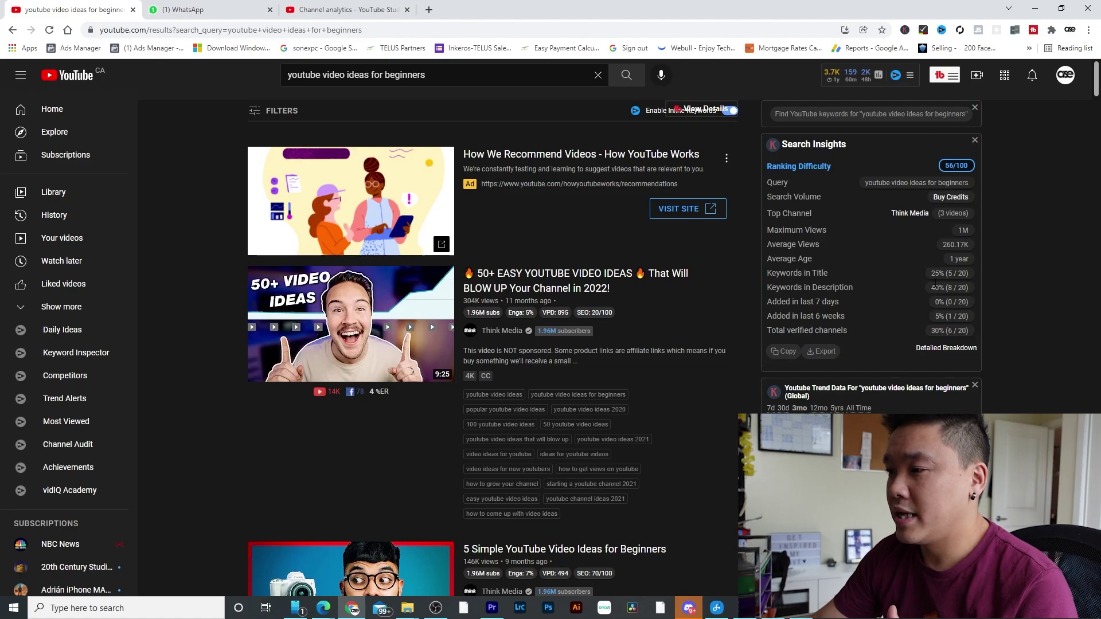
scroll(937, 370, "down", 3)
scroll(938, 369, "down", 10)
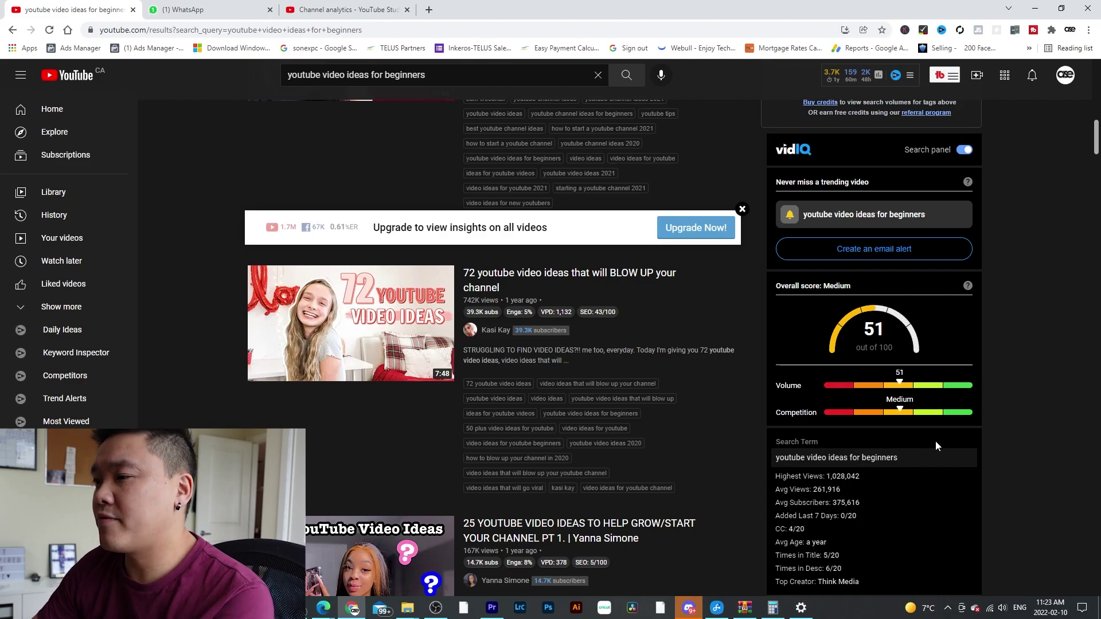
scroll(618, 517, "up", 3)
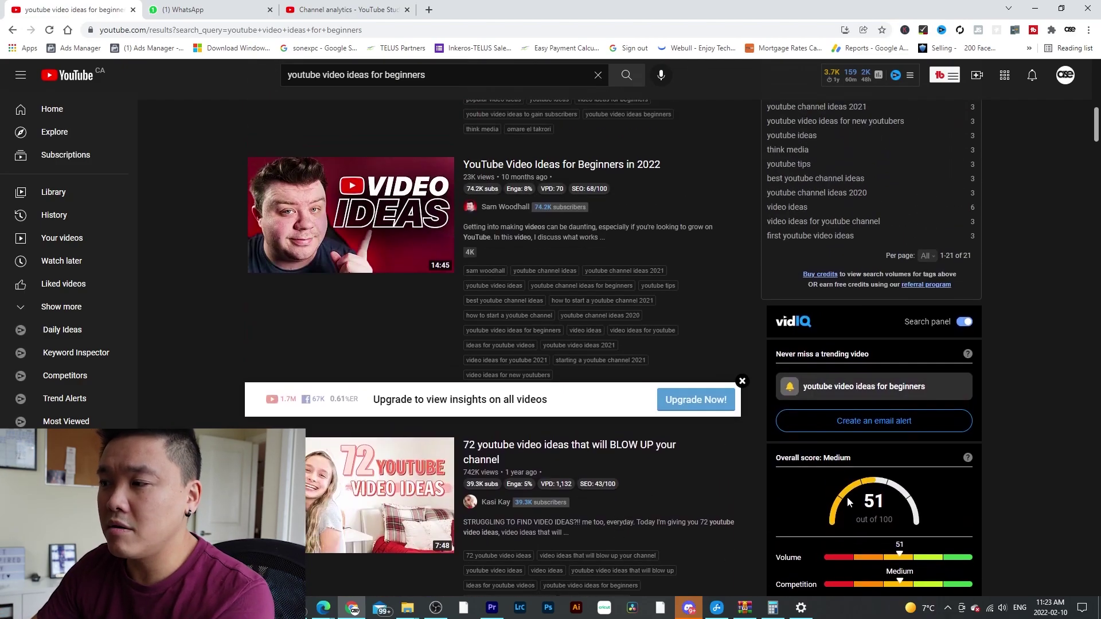
scroll(940, 472, "down", 2)
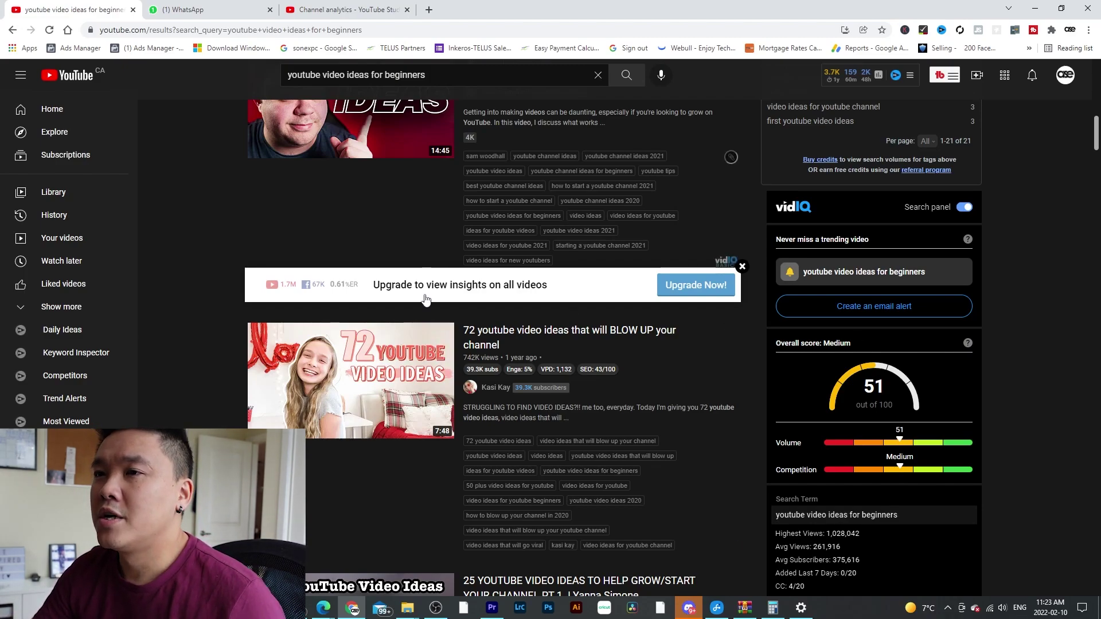
scroll(615, 507, "up", 5)
scroll(617, 517, "up", 8)
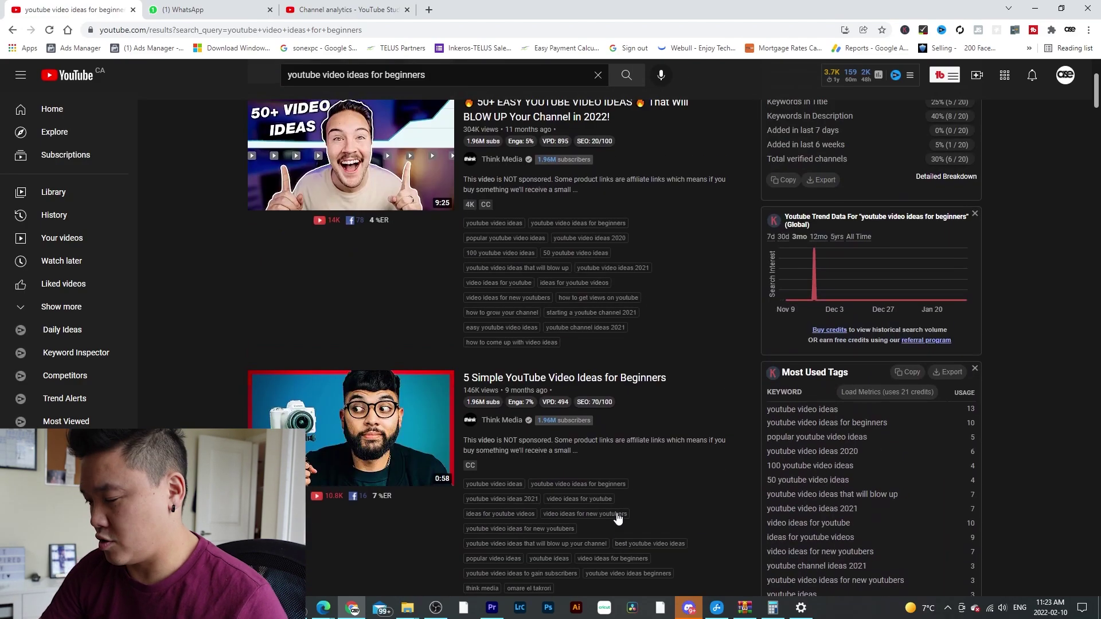
left_click_drag(469, 76, 207, 89)
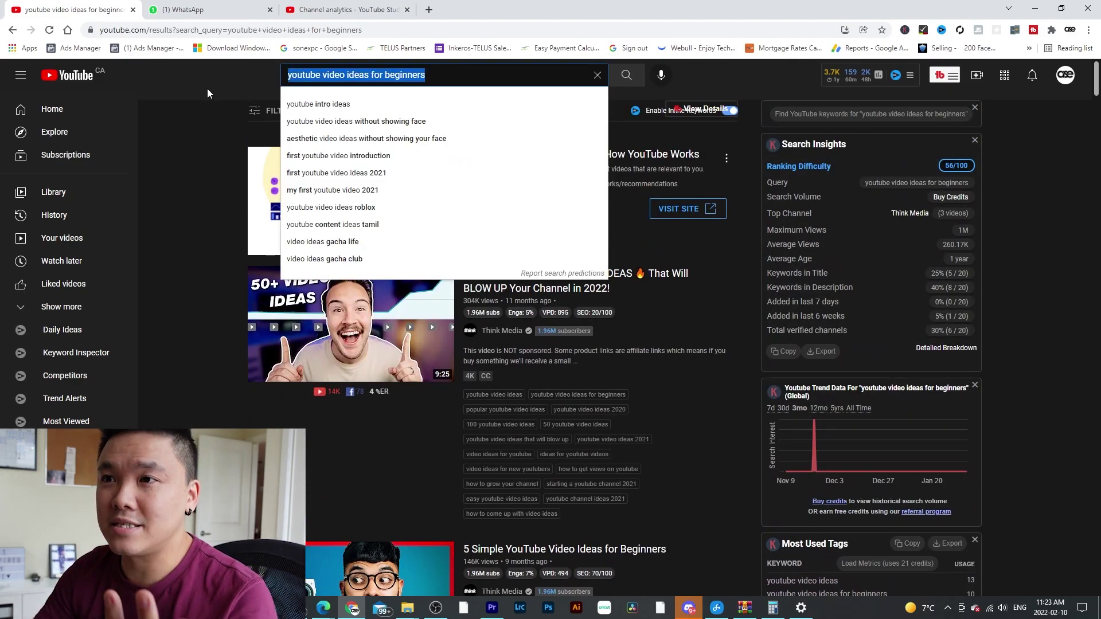
Search 'how to gain youtube subscribers fast' from history and scroll down to the keyword panels.
key("BackSpace")
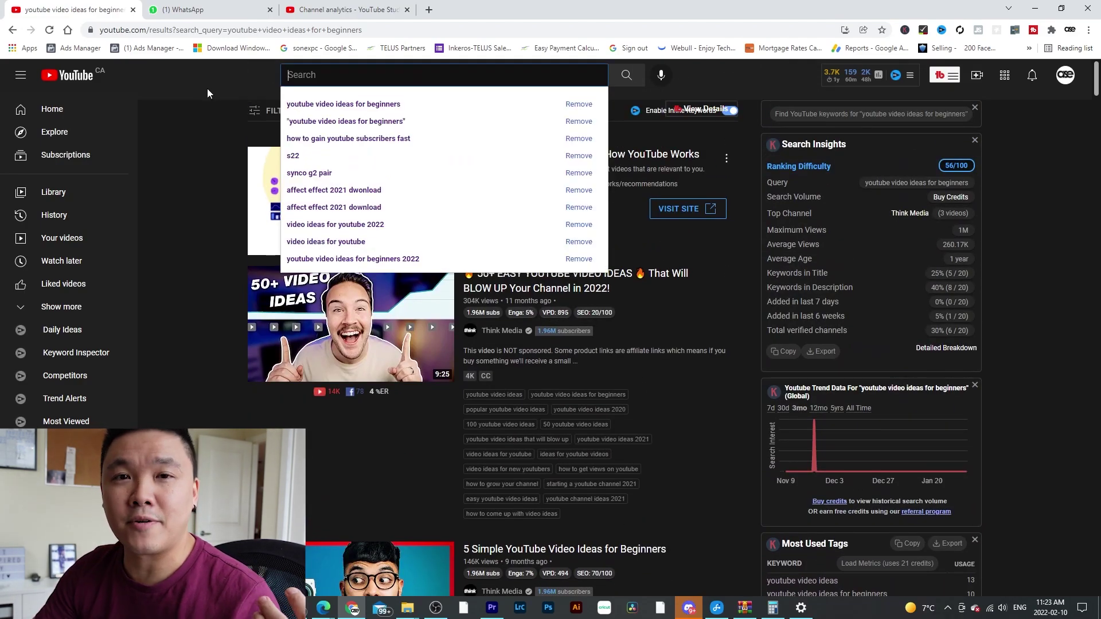
left_click(416, 142)
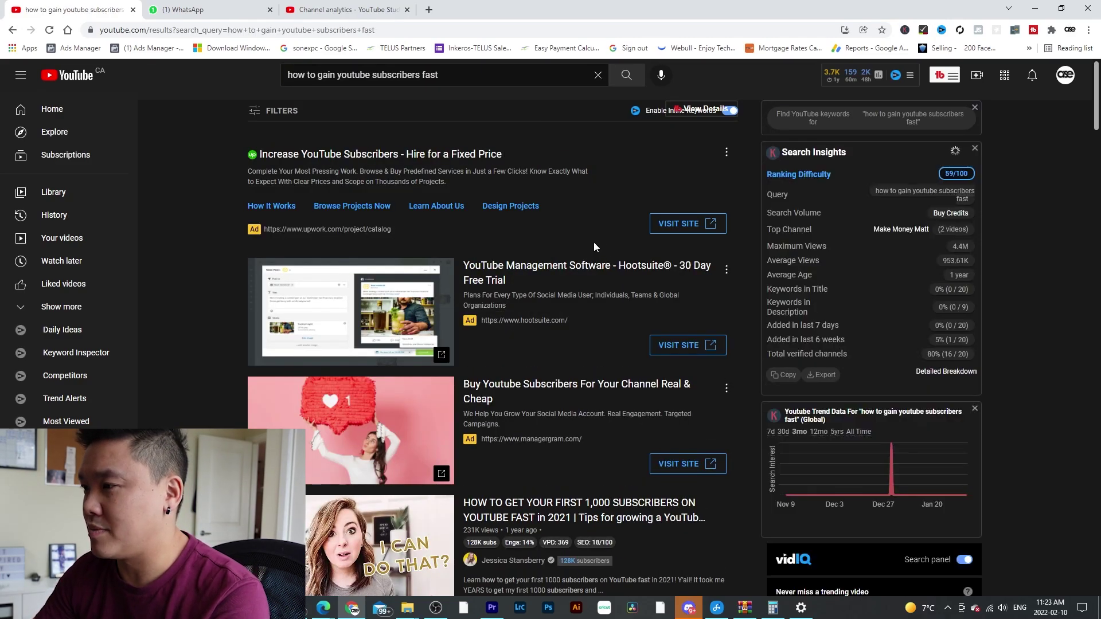
scroll(593, 242, "down", 2)
scroll(594, 242, "down", 5)
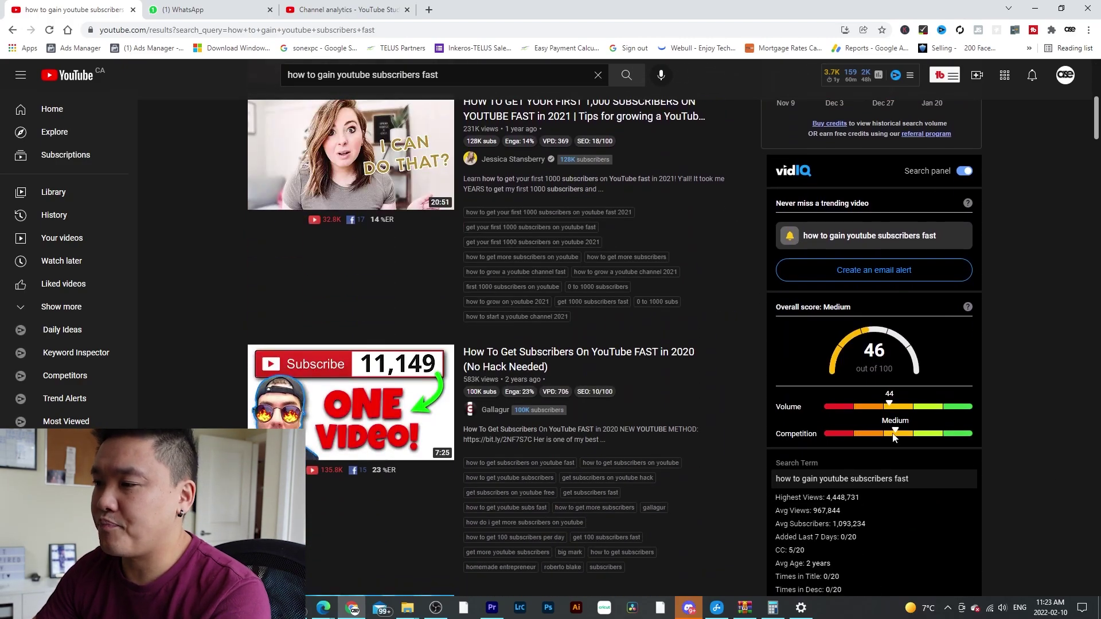
scroll(894, 510, "down", 10)
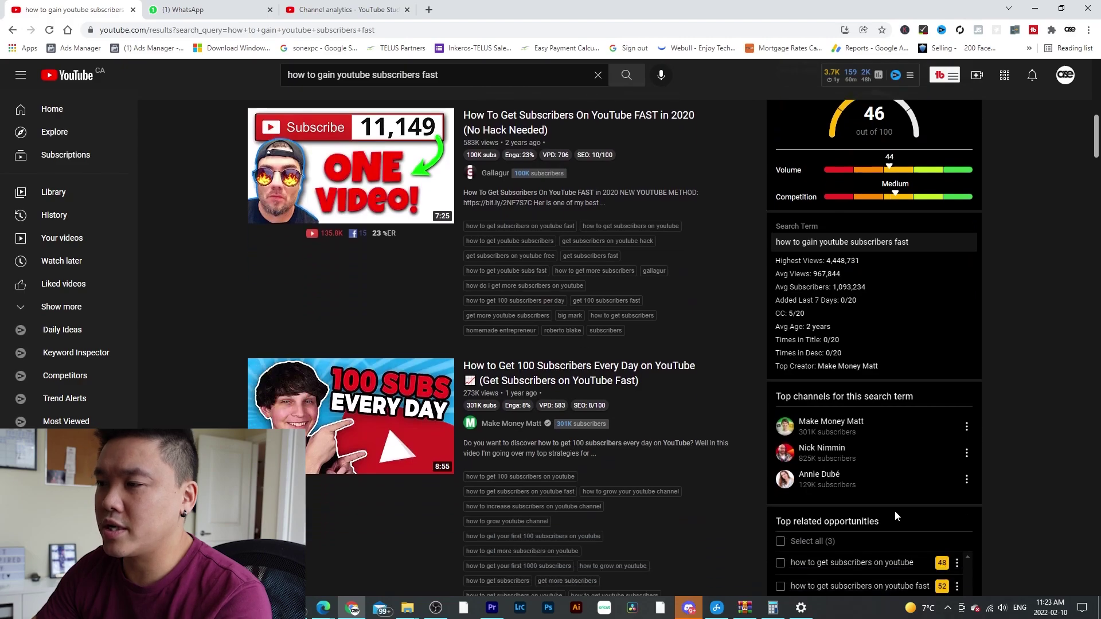
scroll(847, 535, "down", 5)
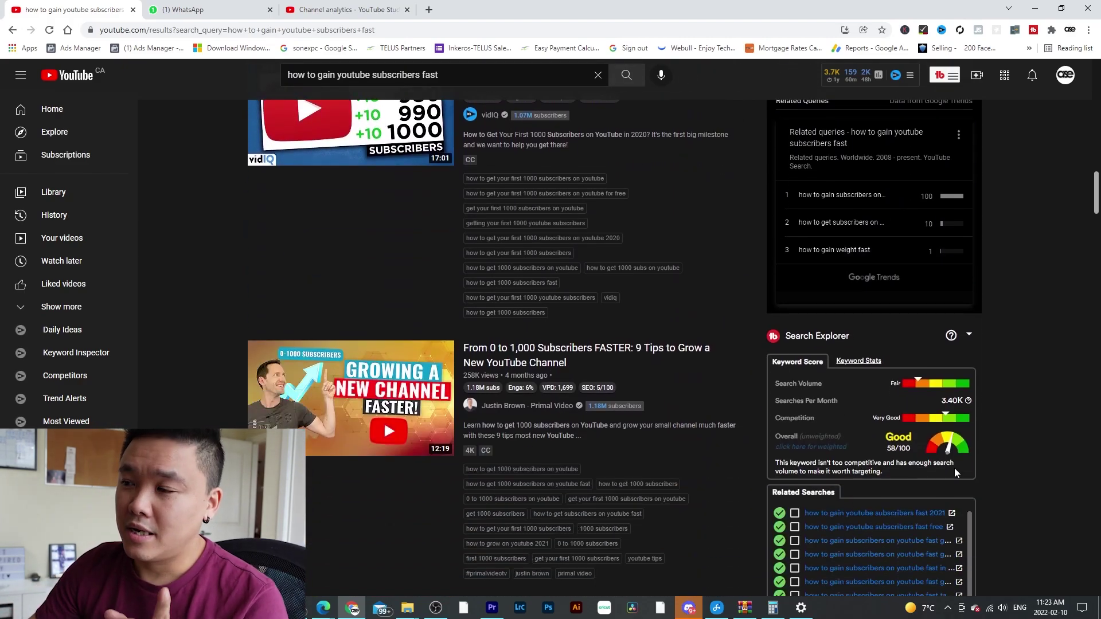
Review the vidIQ and TubeBuddy panels showing Good 58/100 and 3.40K monthly searches.
scroll(955, 468, "up", 4)
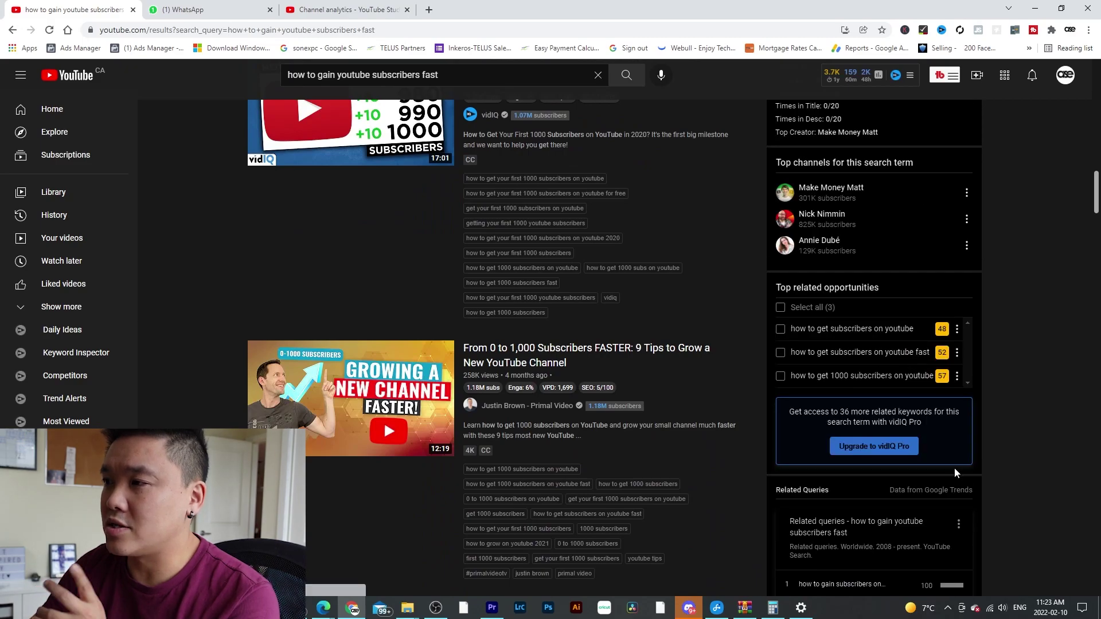
scroll(952, 473, "up", 3)
scroll(949, 482, "down", 6)
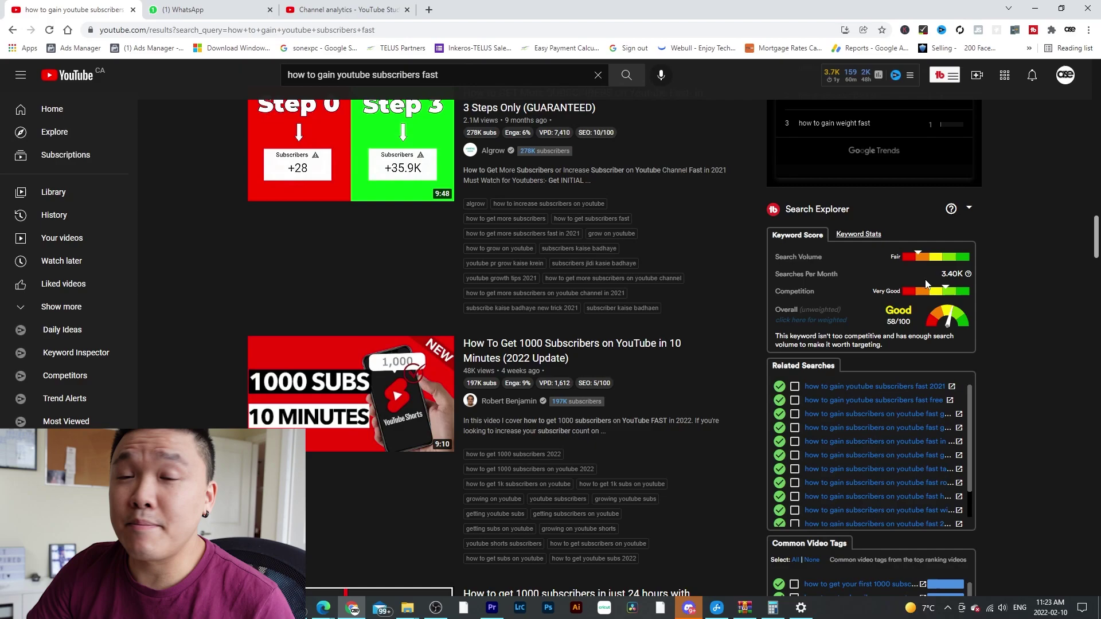
scroll(933, 449, "up", 4)
scroll(927, 325, "up", 4)
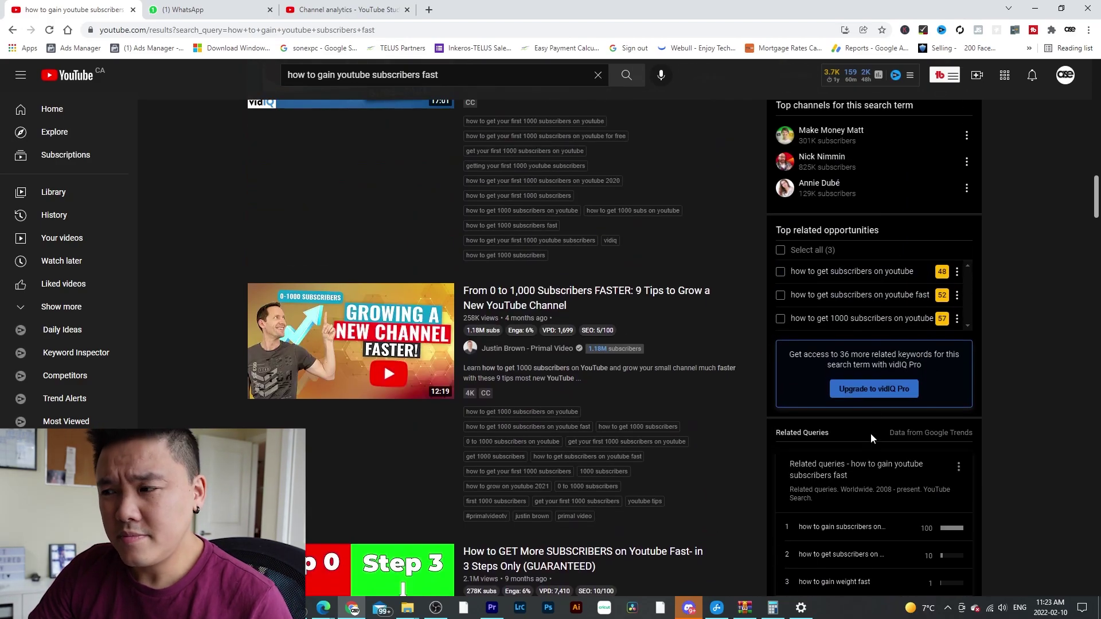
scroll(883, 390, "up", 8)
scroll(910, 522, "down", 12)
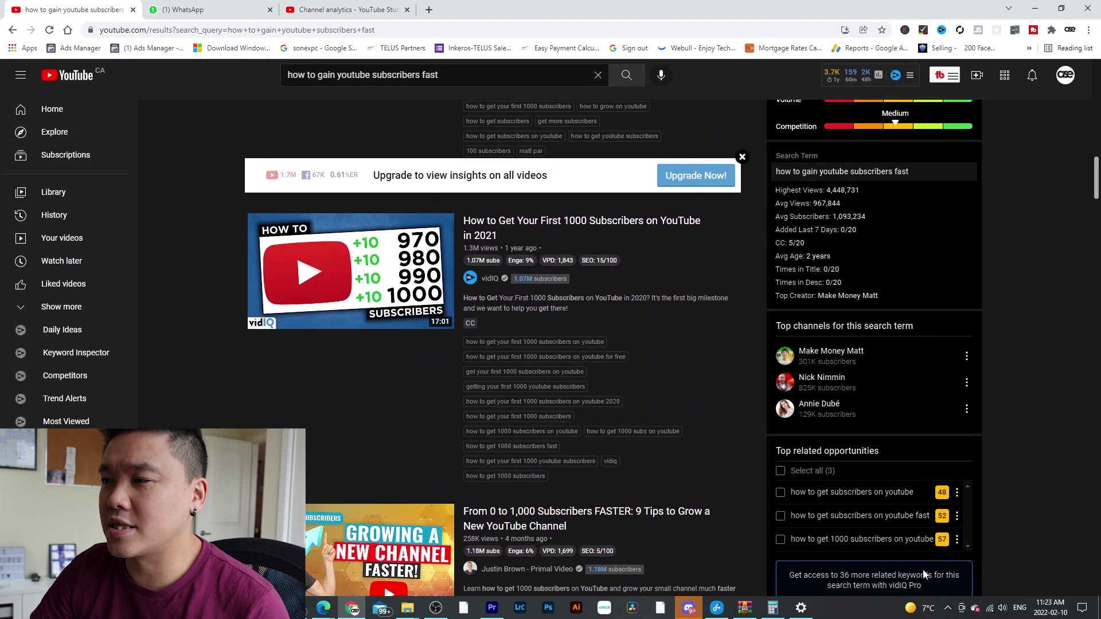
scroll(923, 567, "down", 3)
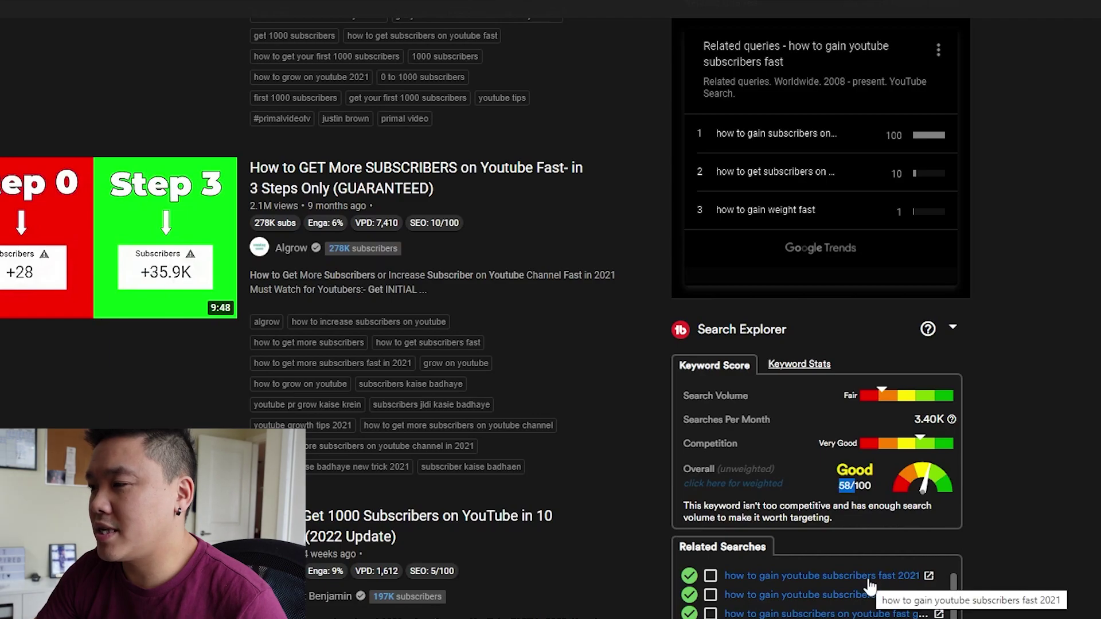
scroll(869, 585, "down", 1)
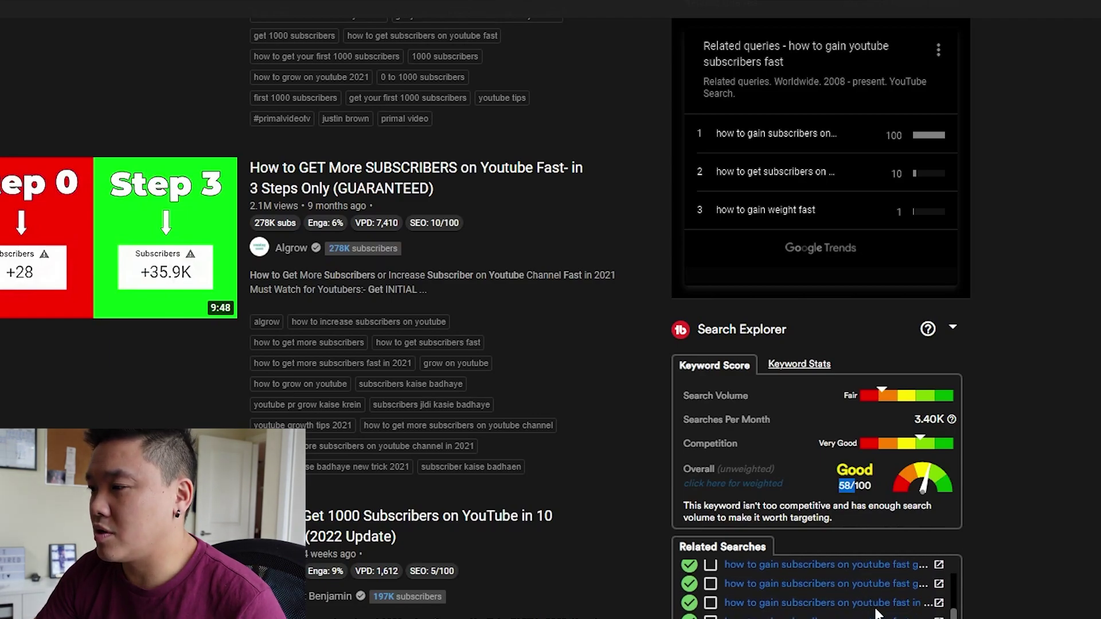
scroll(876, 613, "up", 1)
scroll(877, 605, "down", 1)
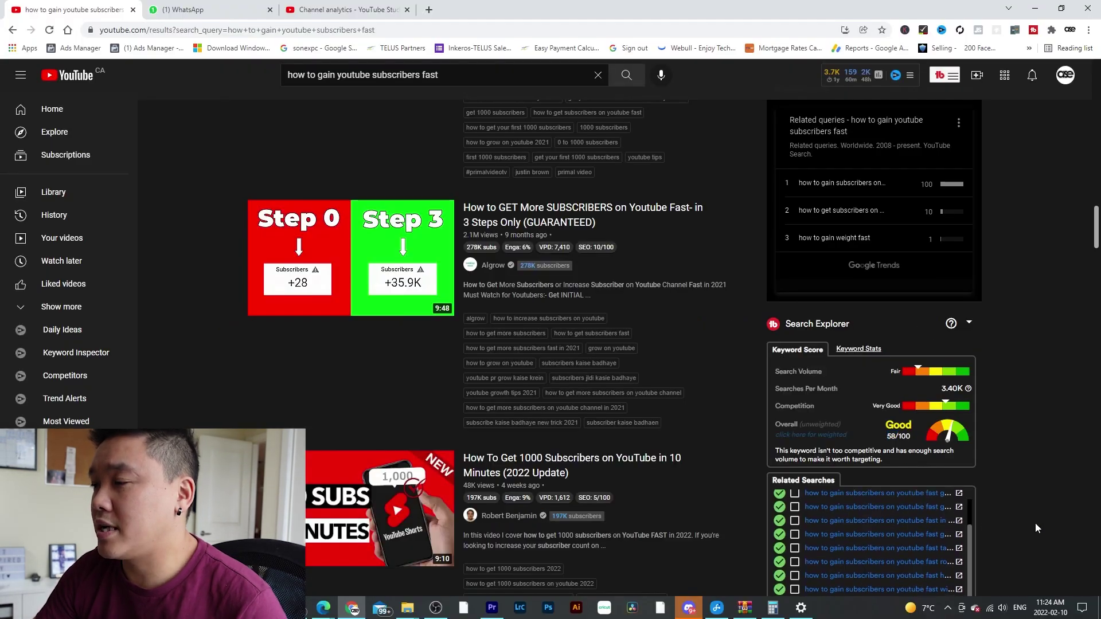
scroll(1032, 523, "down", 3)
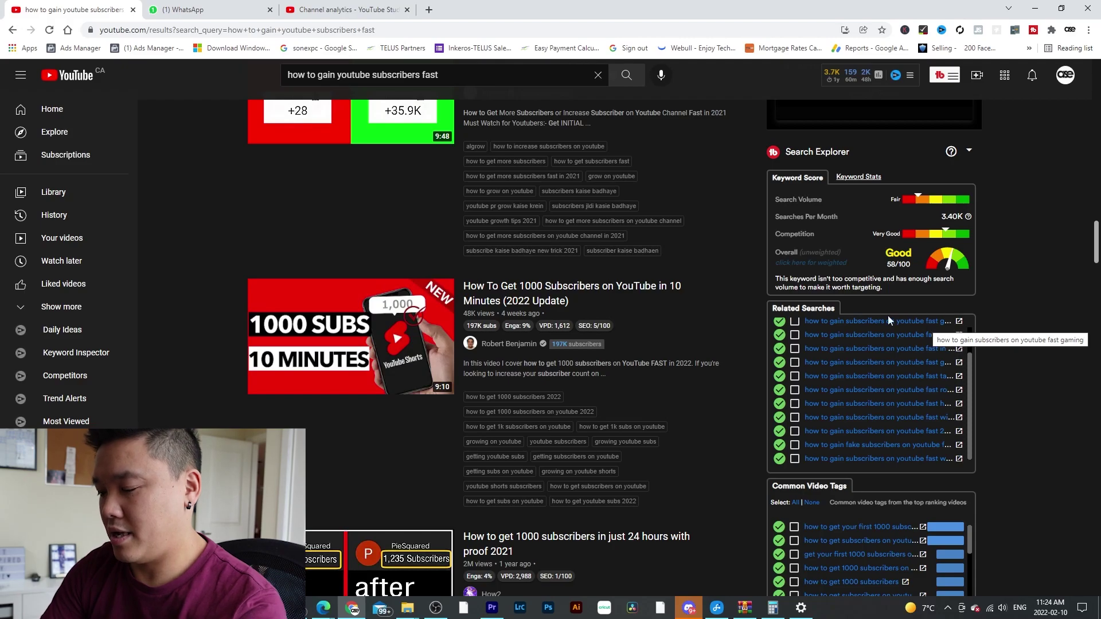
Search 'how to gain youtube subscribers fast in 2022' and review its Excellent 100/100 keyword score.
left_click(481, 76)
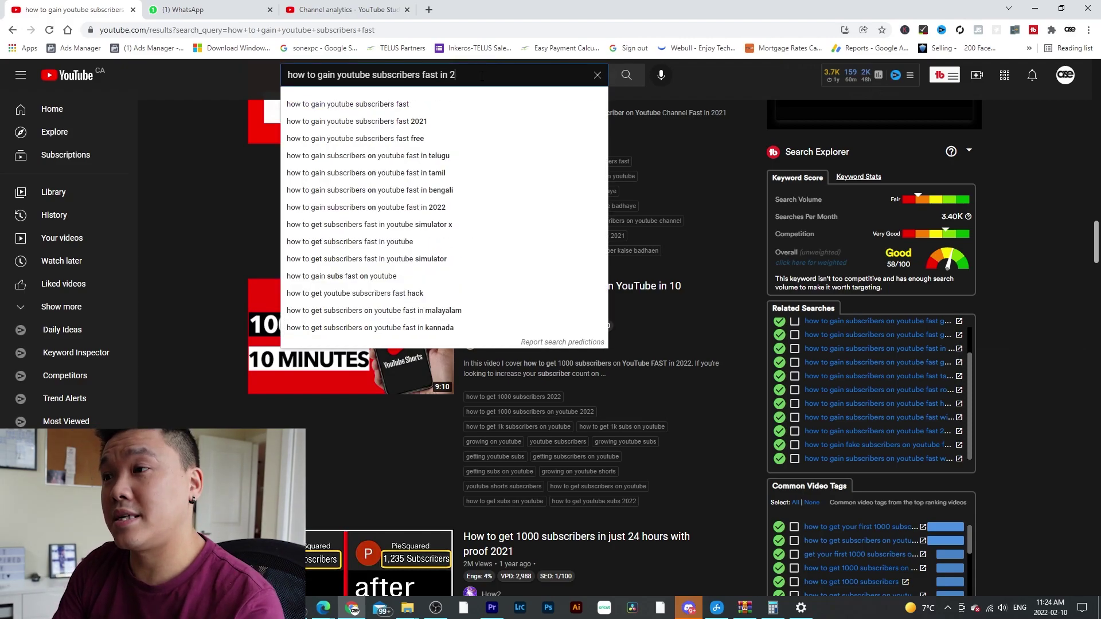
type("022")
key("Return")
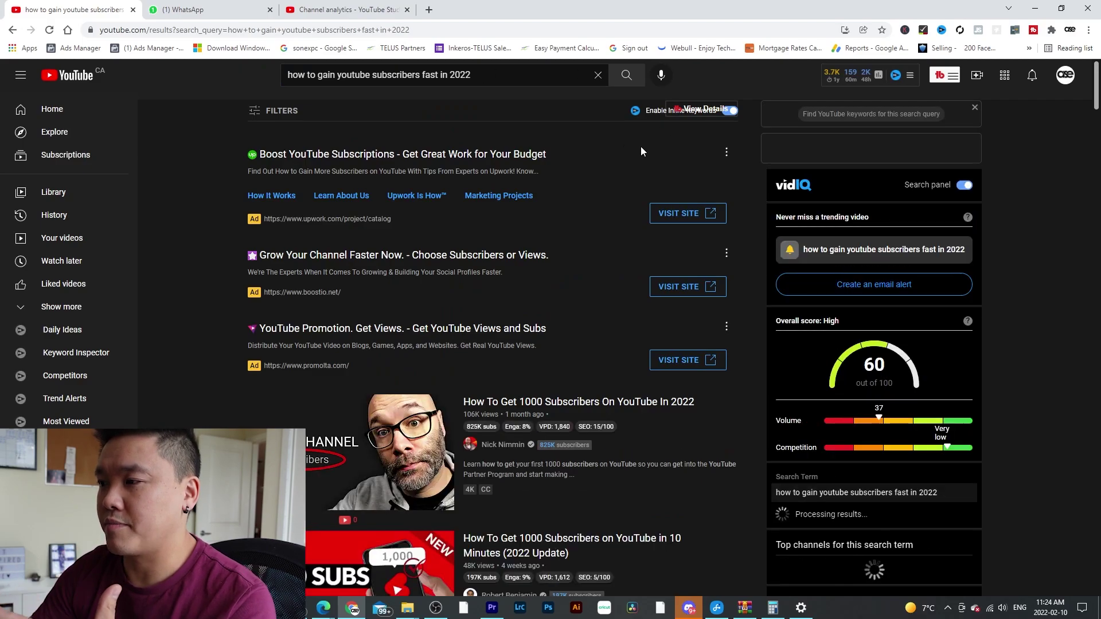
scroll(983, 332, "down", 3)
scroll(984, 330, "down", 2)
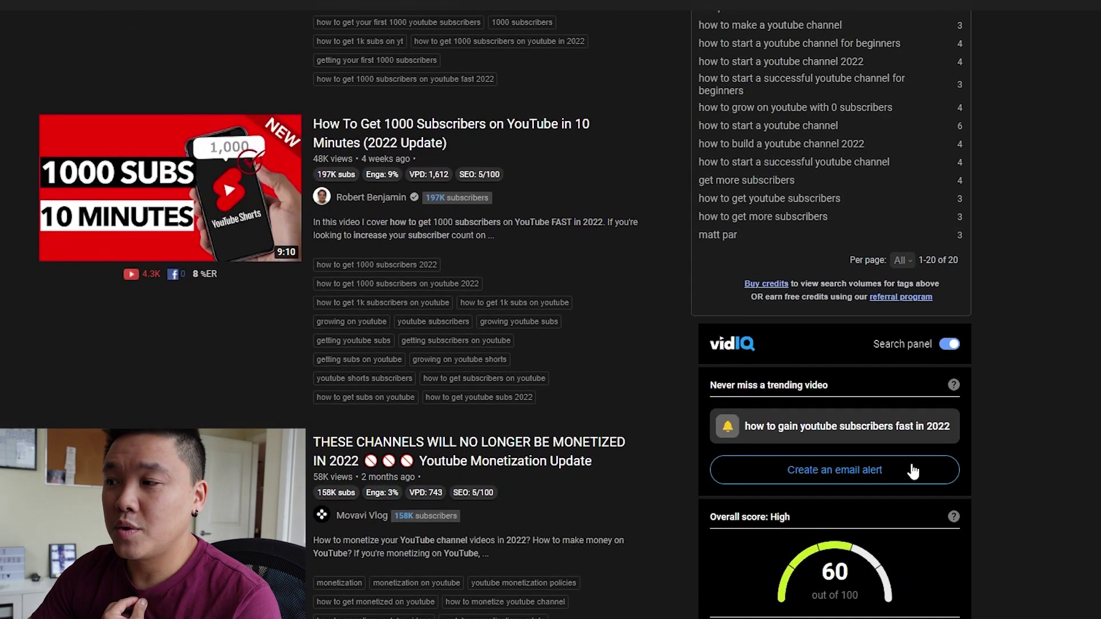
scroll(890, 520, "down", 4)
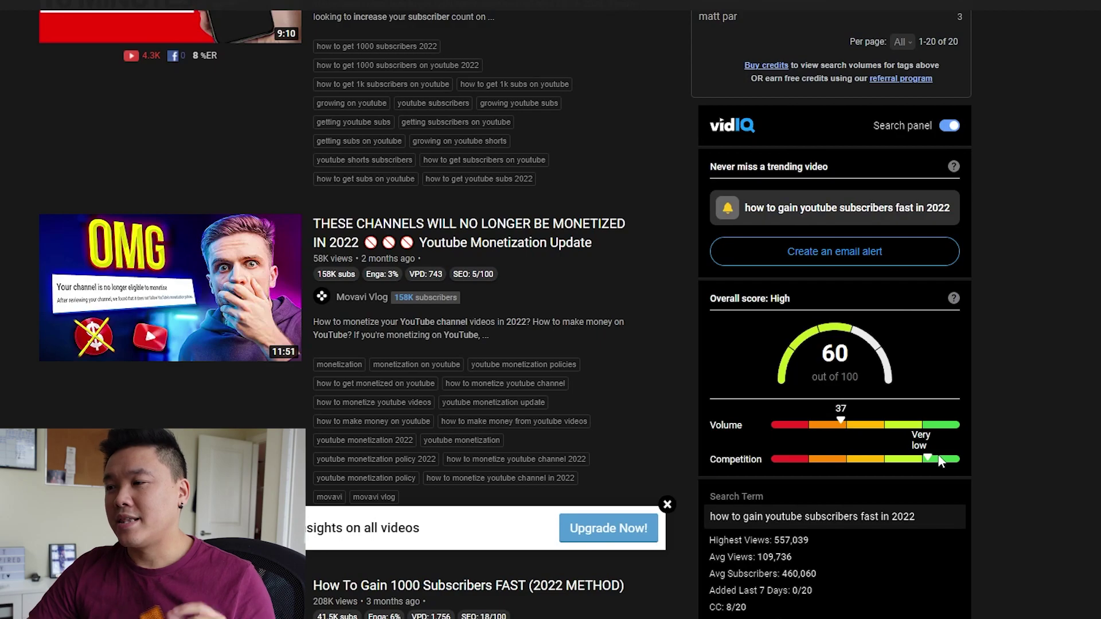
scroll(939, 460, "down", 15)
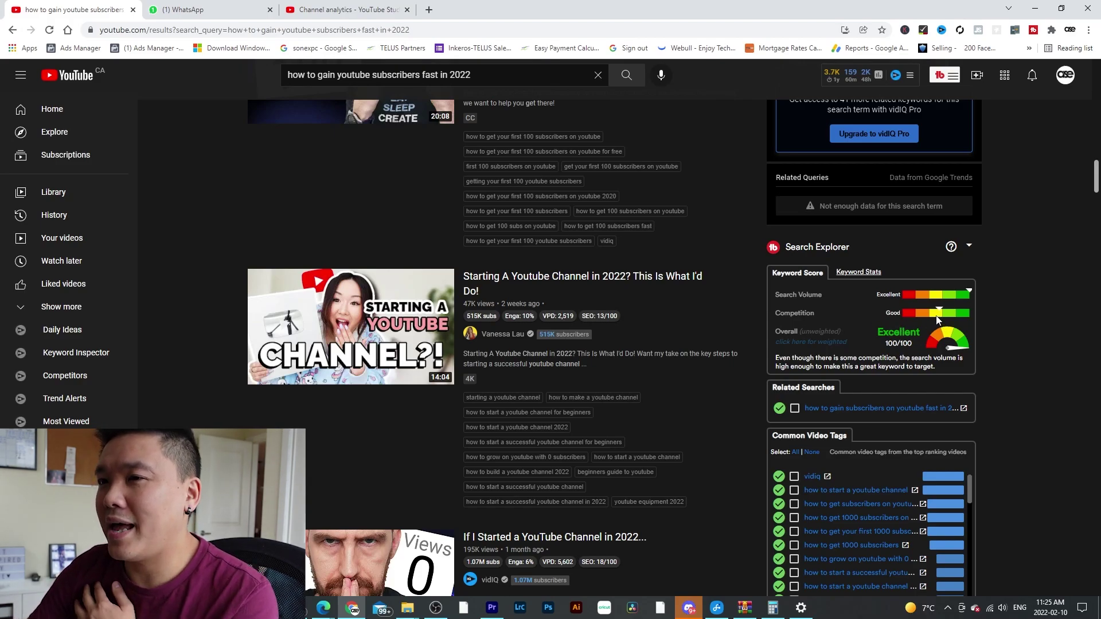
scroll(901, 405, "down", 2)
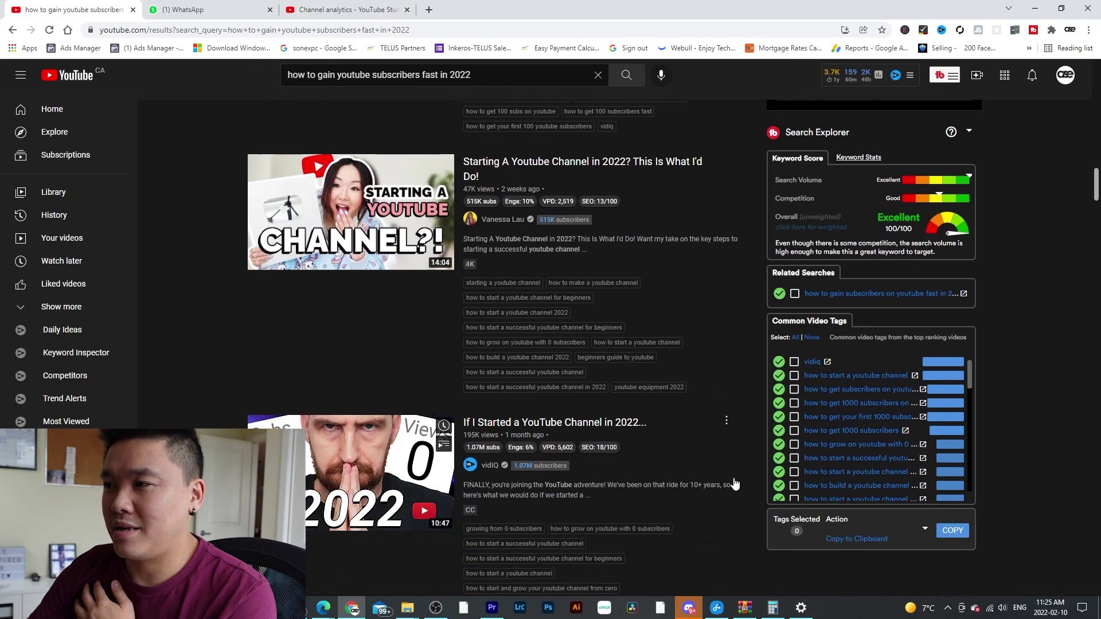
scroll(901, 405, "up", 2)
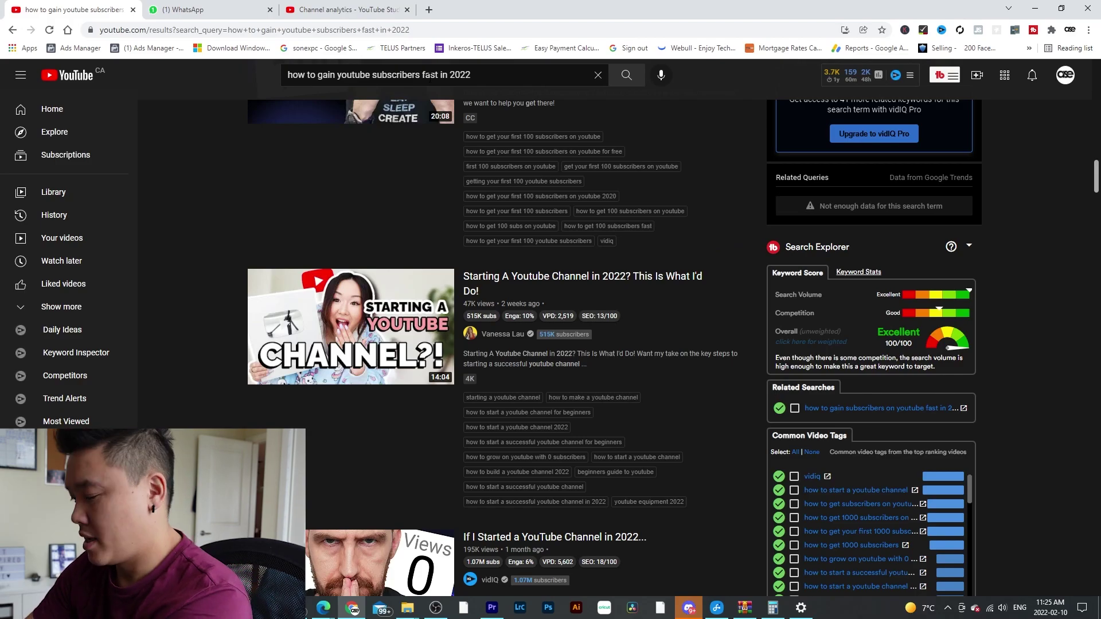
Change the query to '...fast in 2021' and review its vidIQ score, stats and most used tags.
left_click(487, 74)
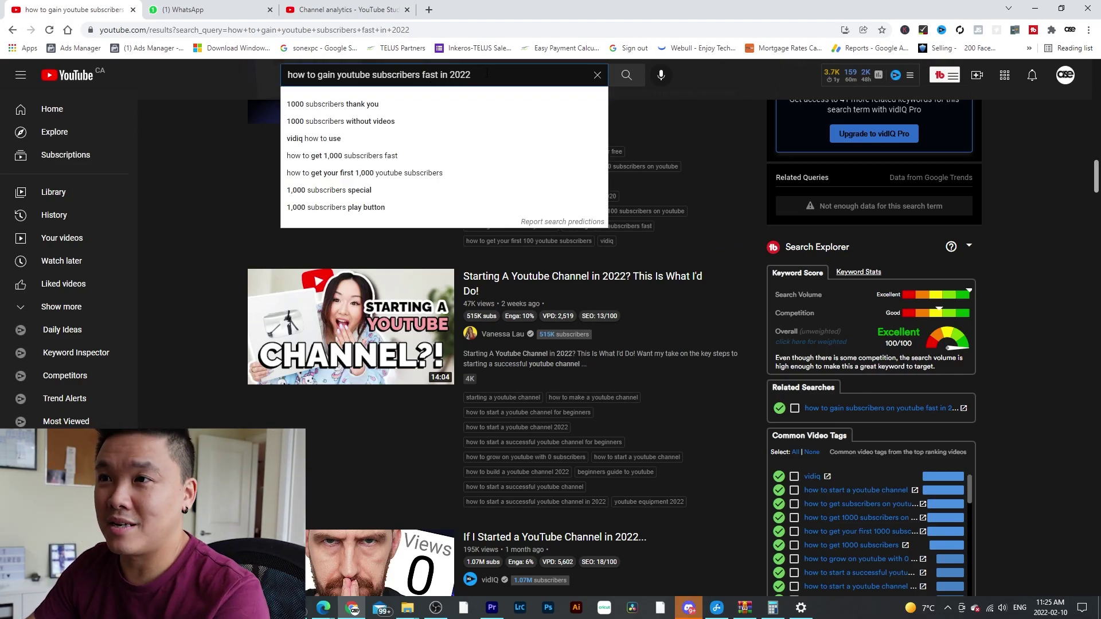
type("1")
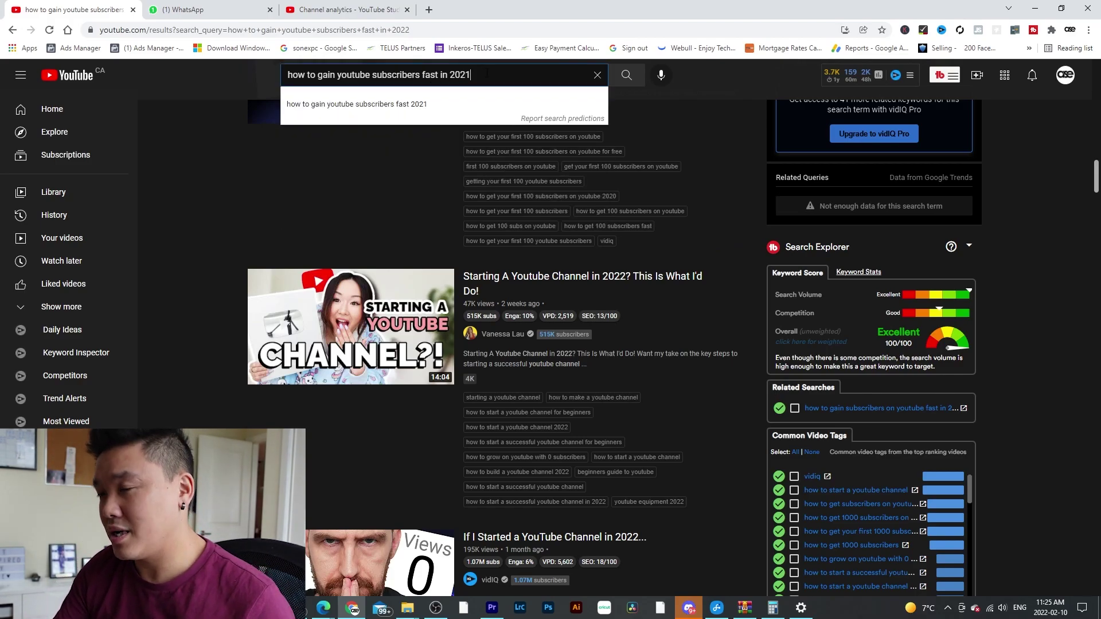
key("Return")
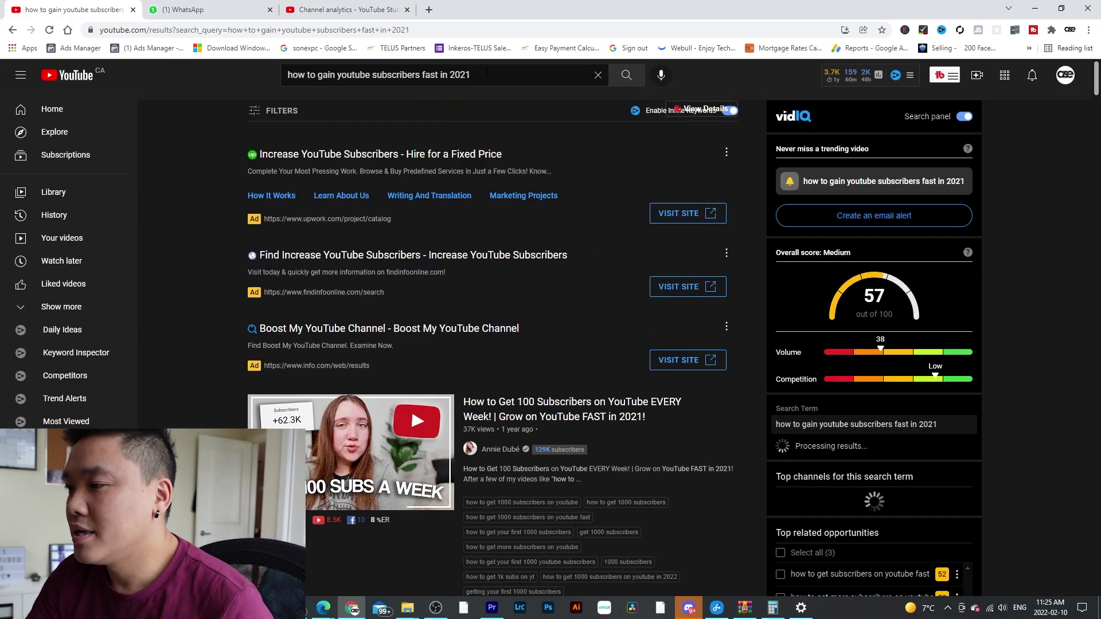
scroll(826, 344, "down", 4)
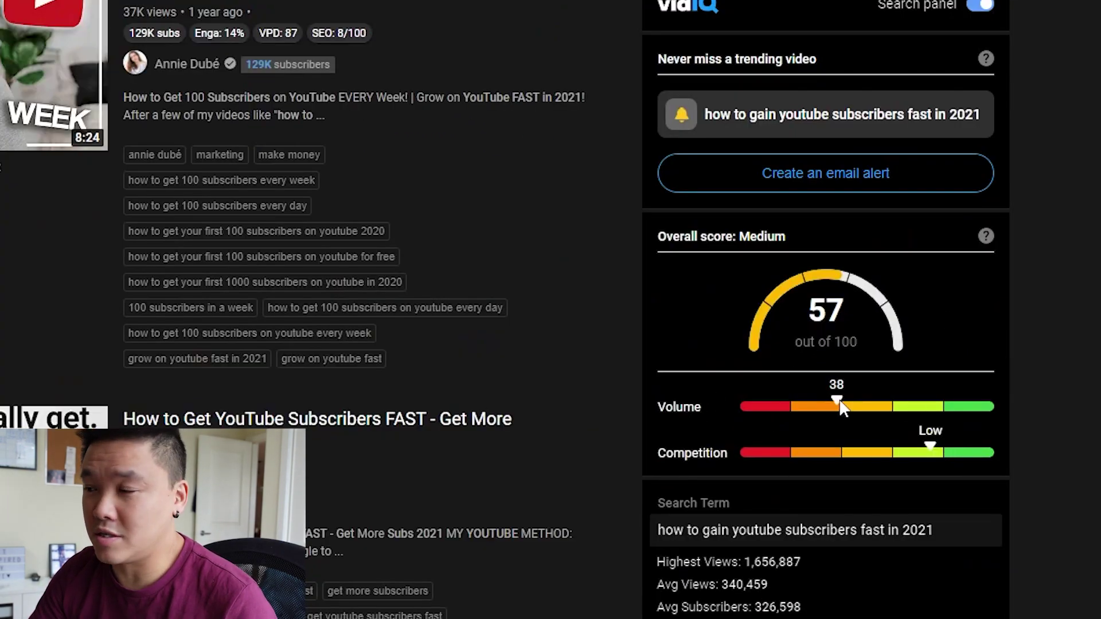
scroll(913, 455, "down", 5)
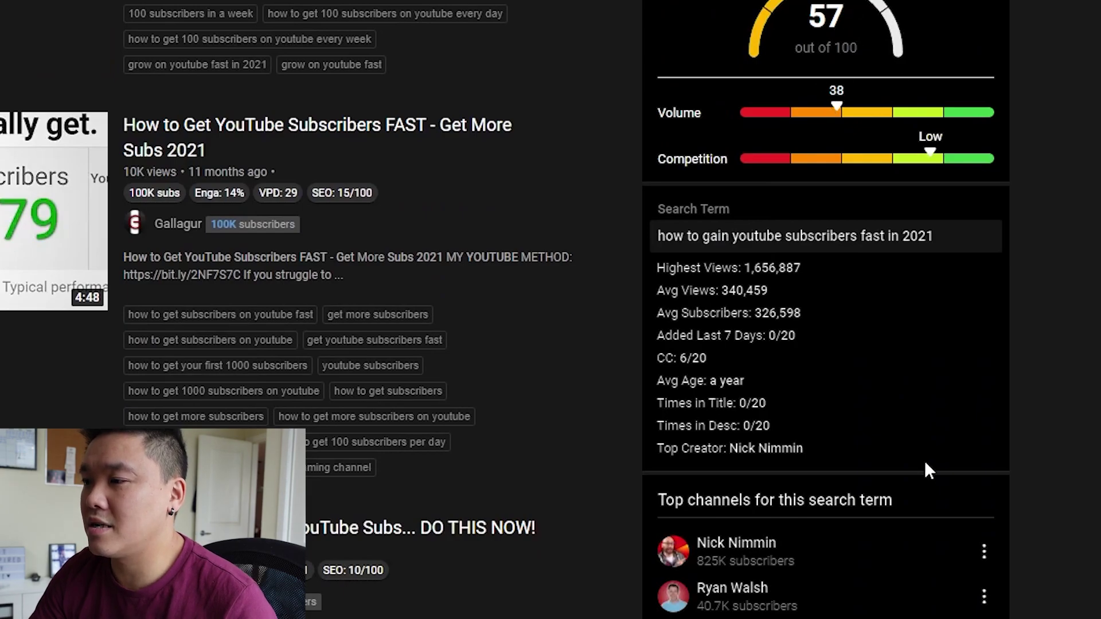
scroll(925, 460, "down", 5)
scroll(924, 460, "up", 10)
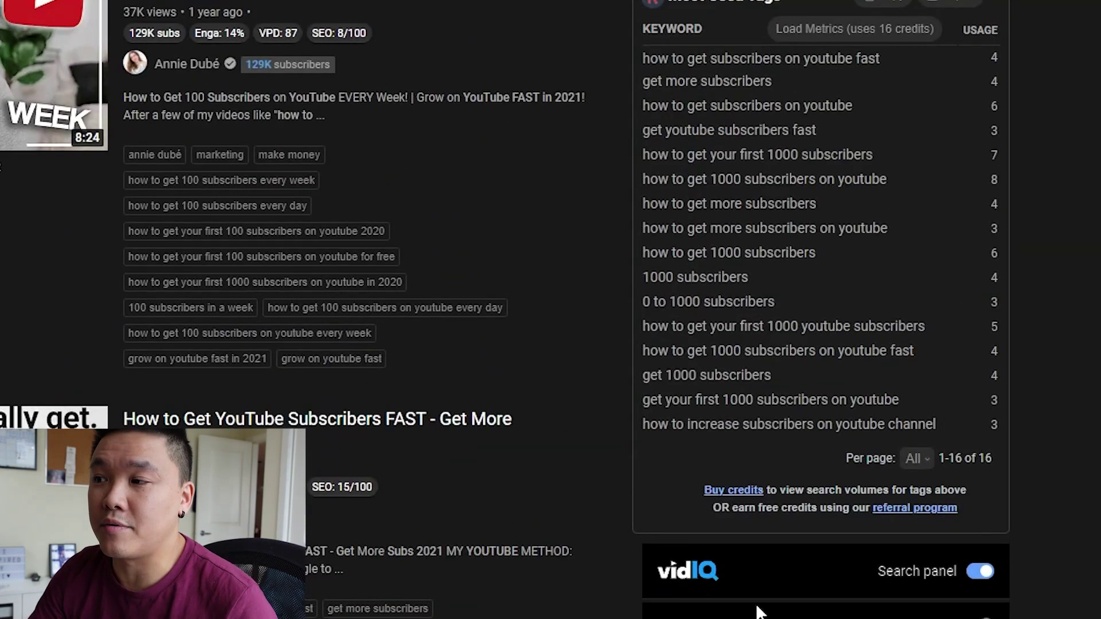
scroll(757, 611, "down", 5)
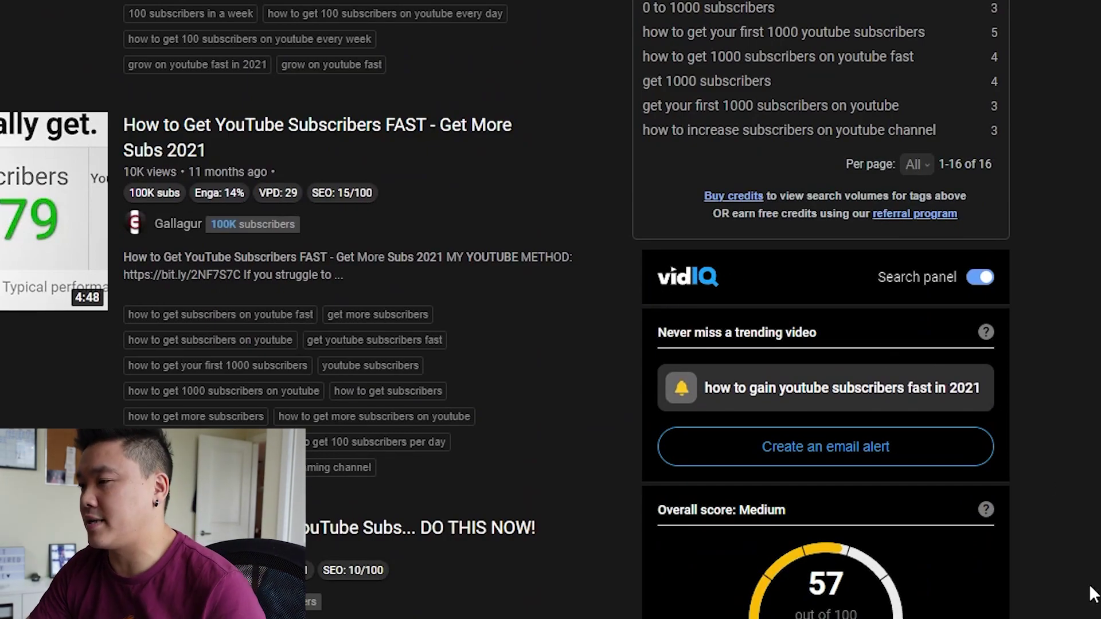
scroll(504, 310, "down", 20)
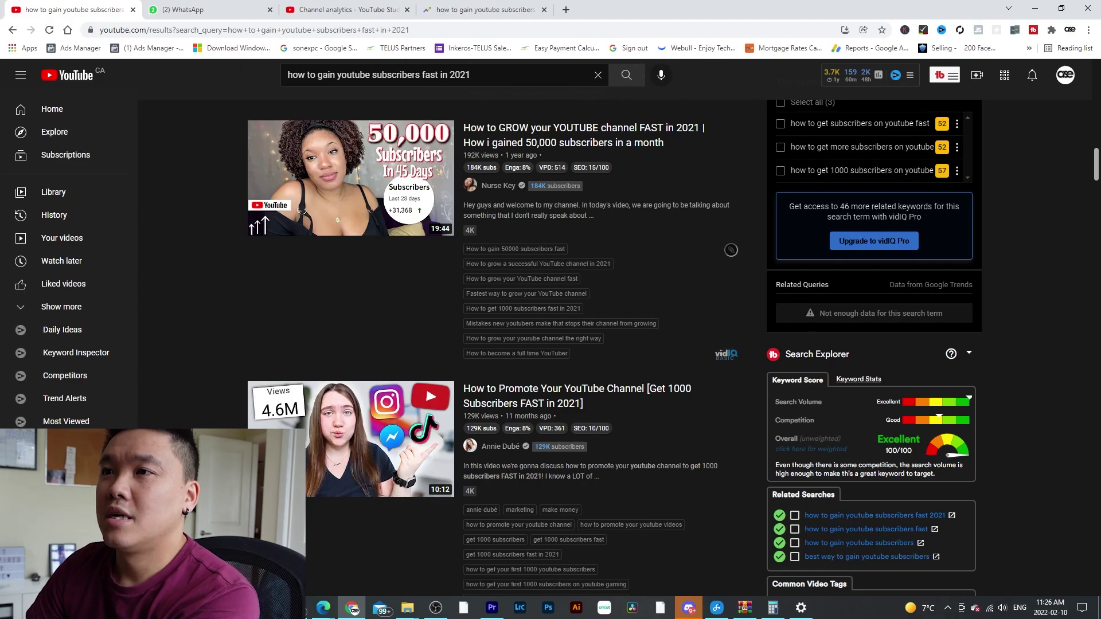
Remove ' fast in 2021', pick the 'how to gain youtube subscribers hack' suggestion, and scroll its results.
left_click_drag(470, 74, 421, 74)
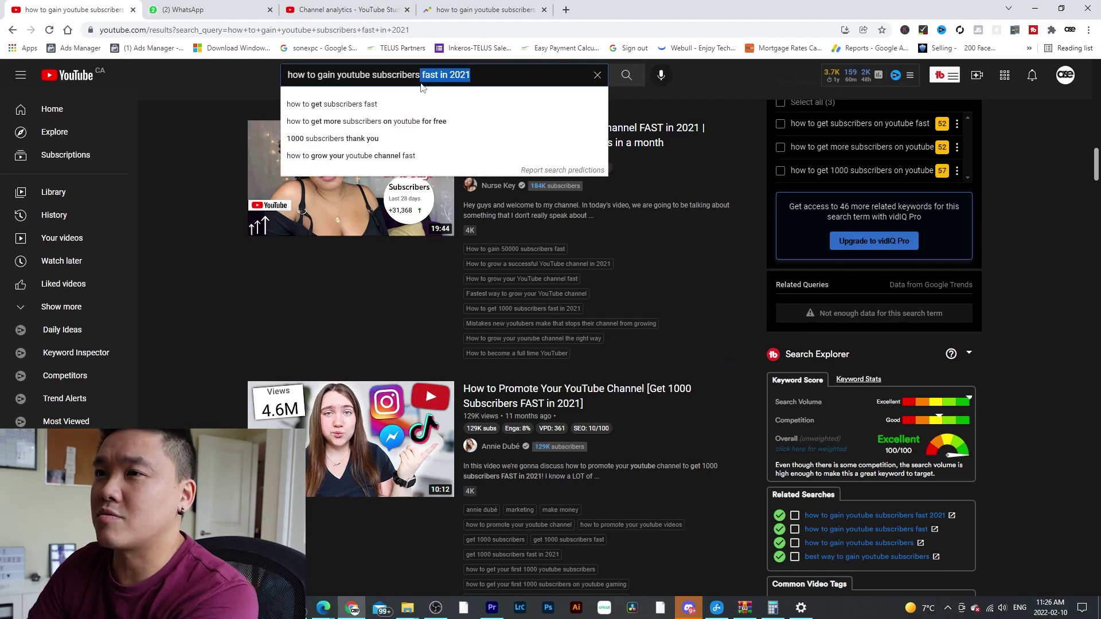
key("BackSpace")
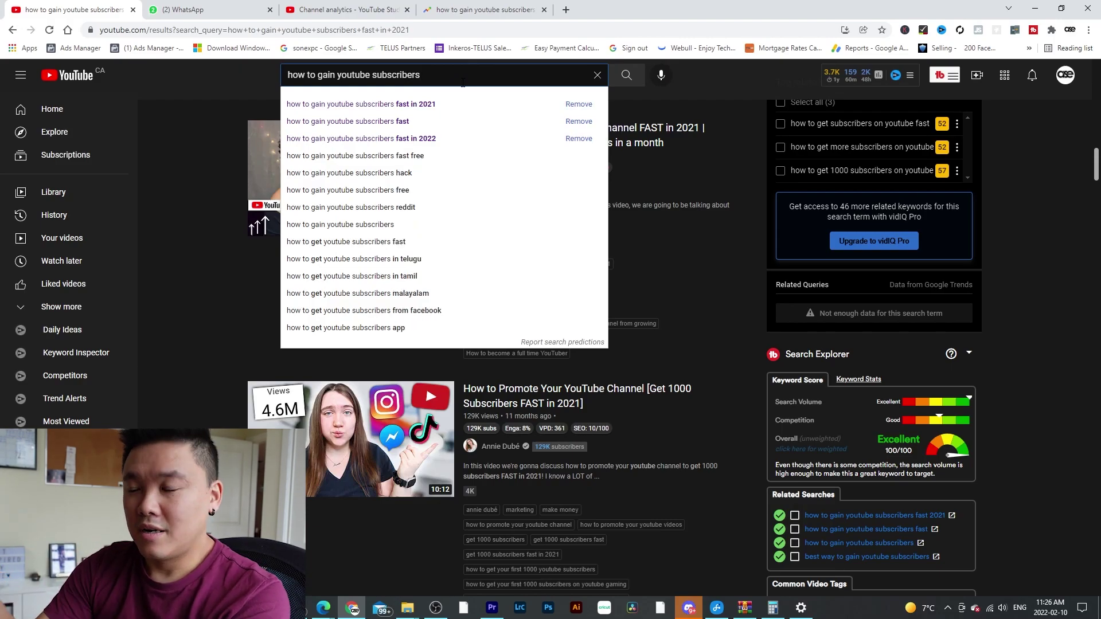
key("Down")
key("Down")
key("Down")
key("Down")
key("Down")
key("Down")
key("Down")
key("Down")
key("Down")
key("Down")
key("Down")
key("Down")
key("Down")
key("Down")
key("Down")
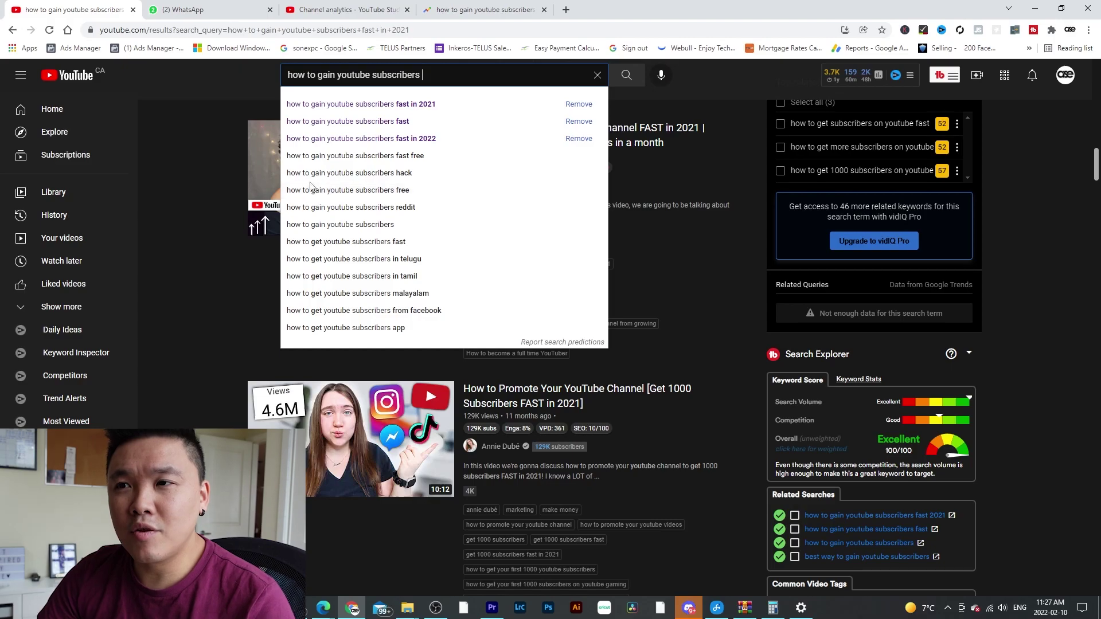
left_click(403, 174)
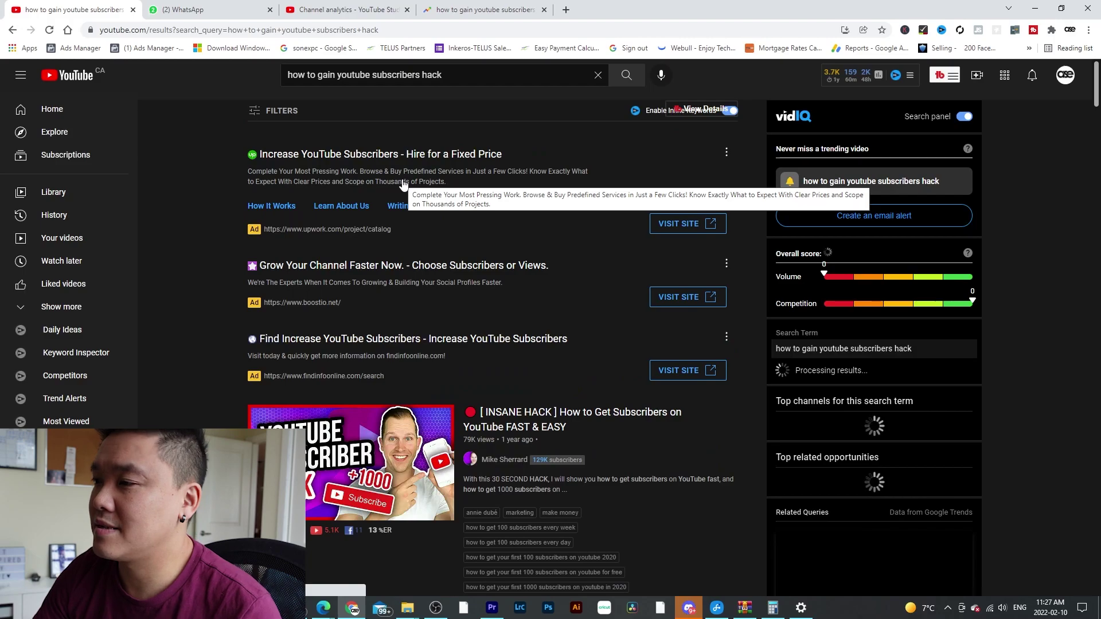
scroll(788, 409, "down", 5)
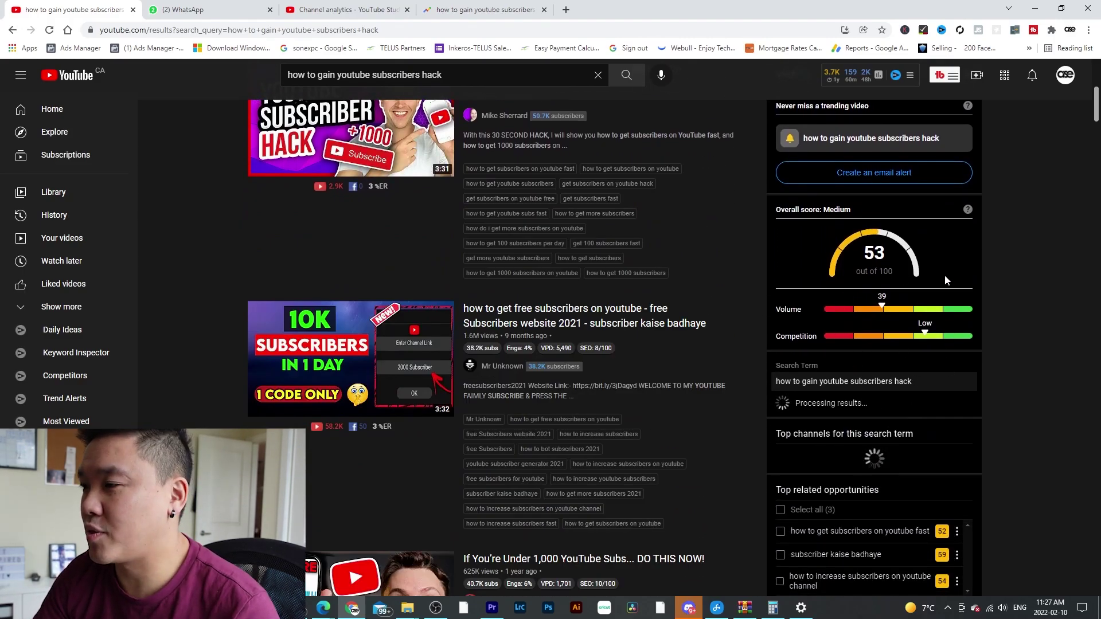
scroll(962, 449, "down", 7)
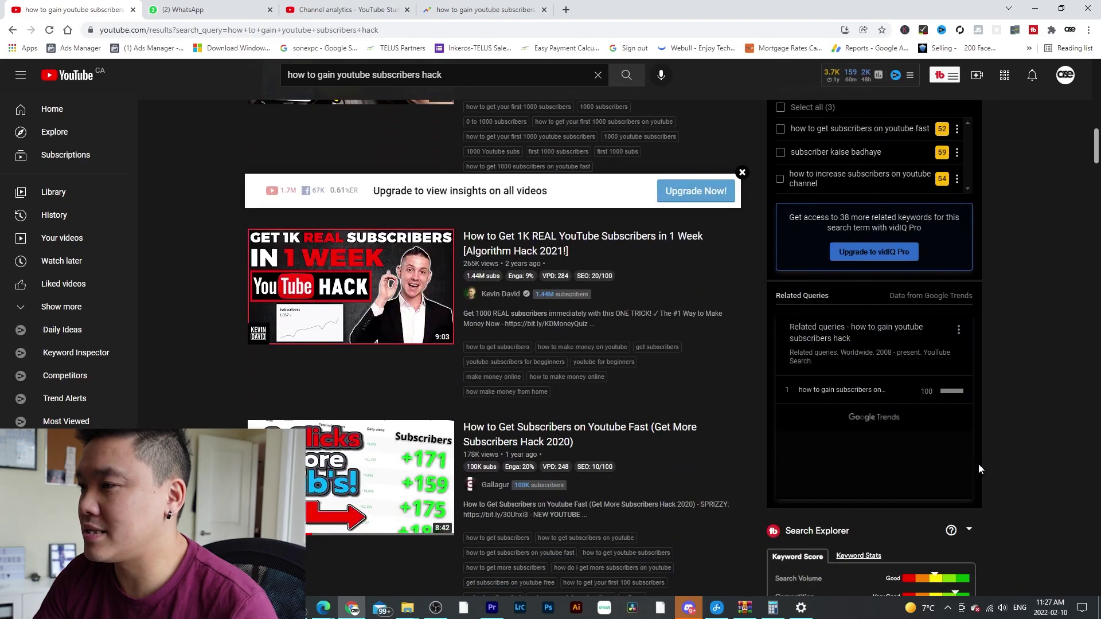
scroll(997, 478, "down", 3)
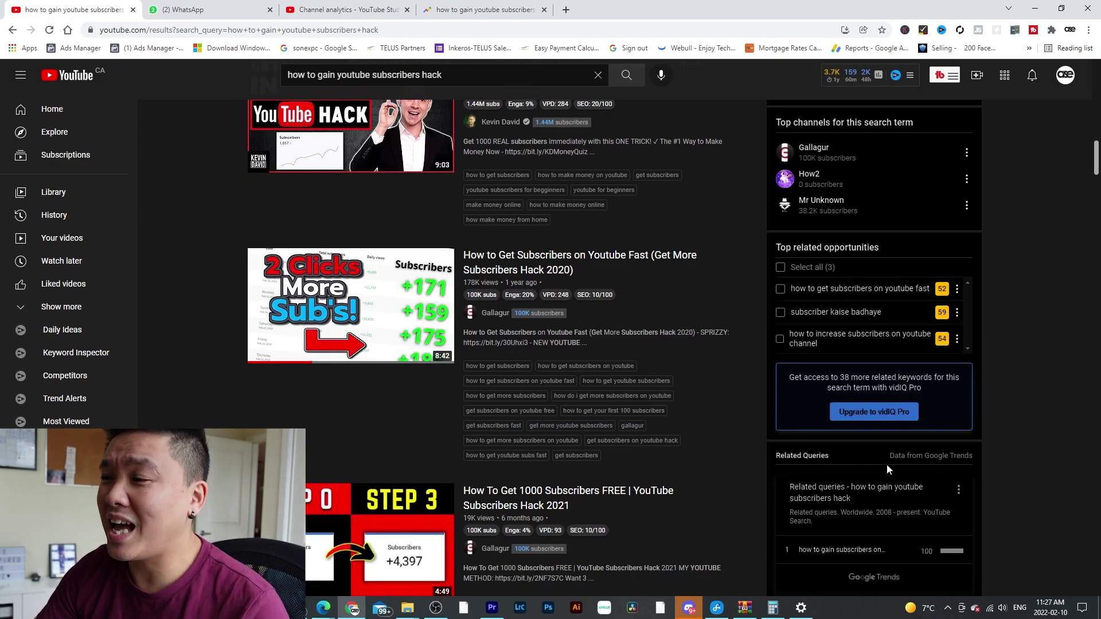
scroll(887, 469, "down", 5)
scroll(887, 467, "down", 2)
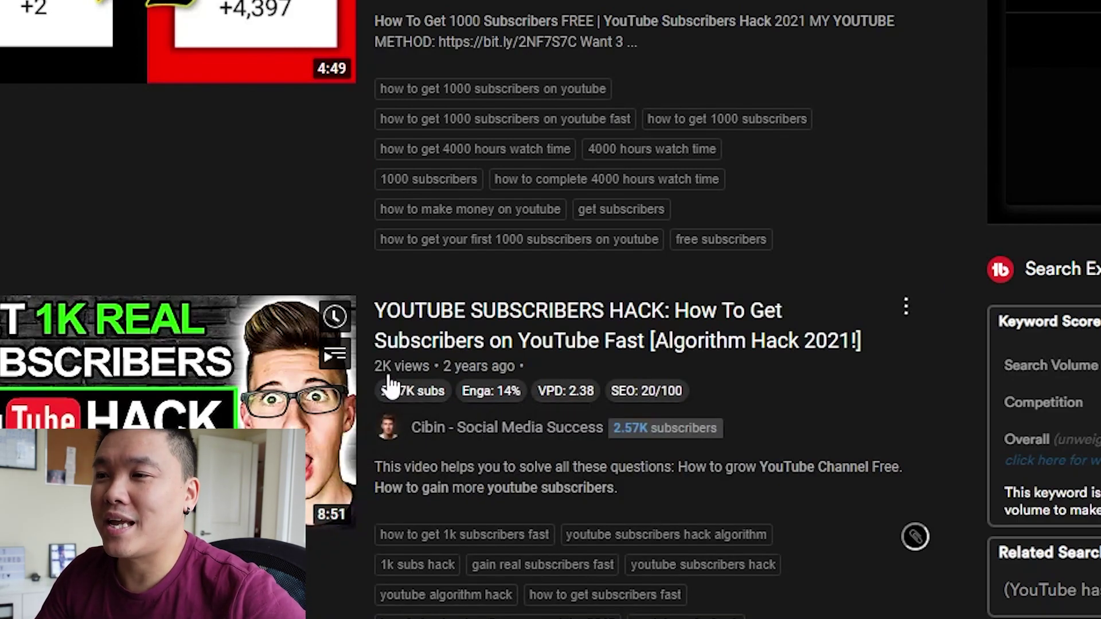
mouse_move(468, 393)
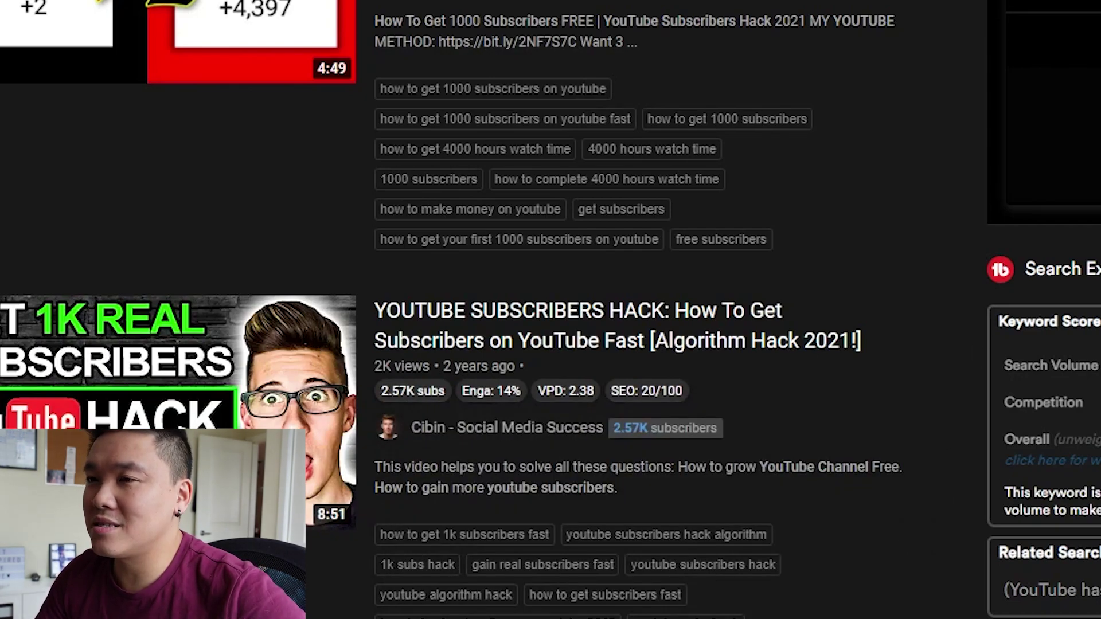
scroll(900, 522, "up", 6)
scroll(705, 573, "up", 4)
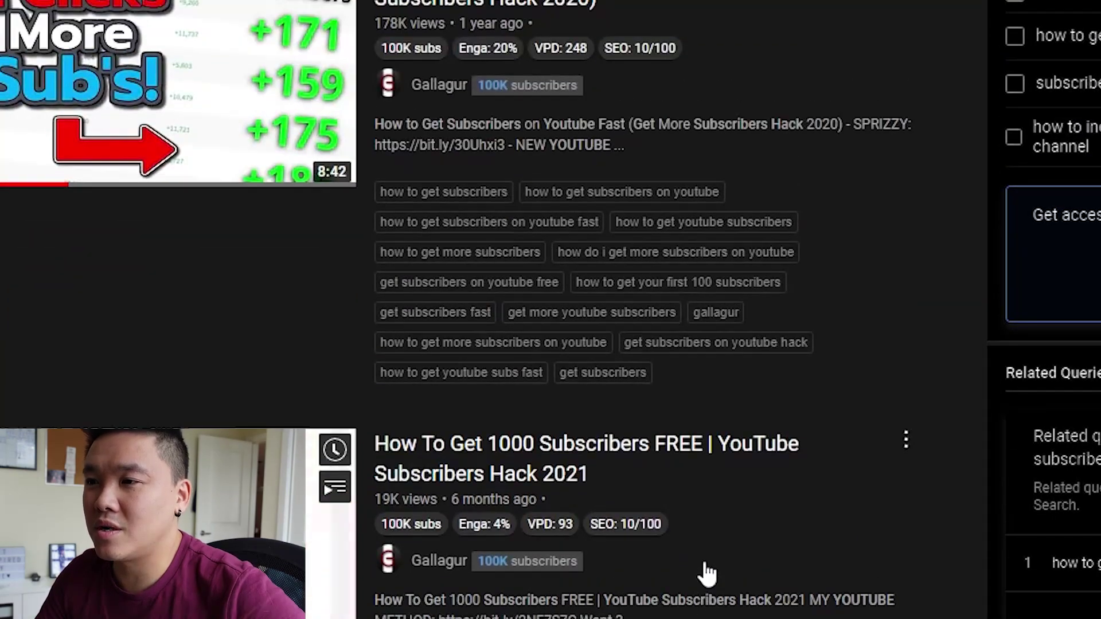
scroll(708, 573, "up", 4)
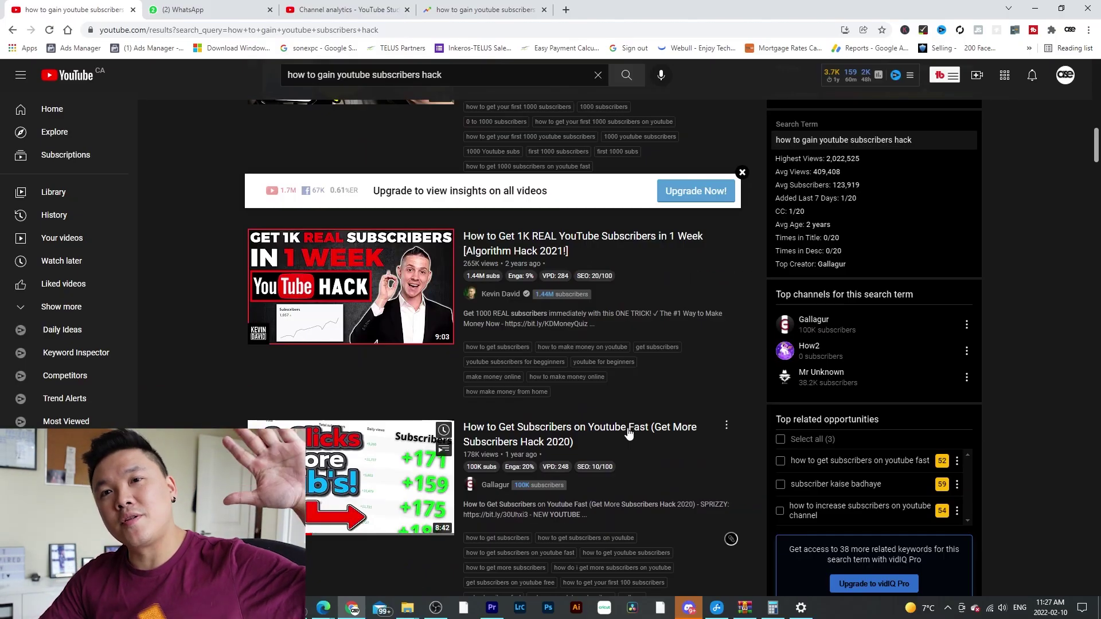
scroll(629, 434, "up", 2)
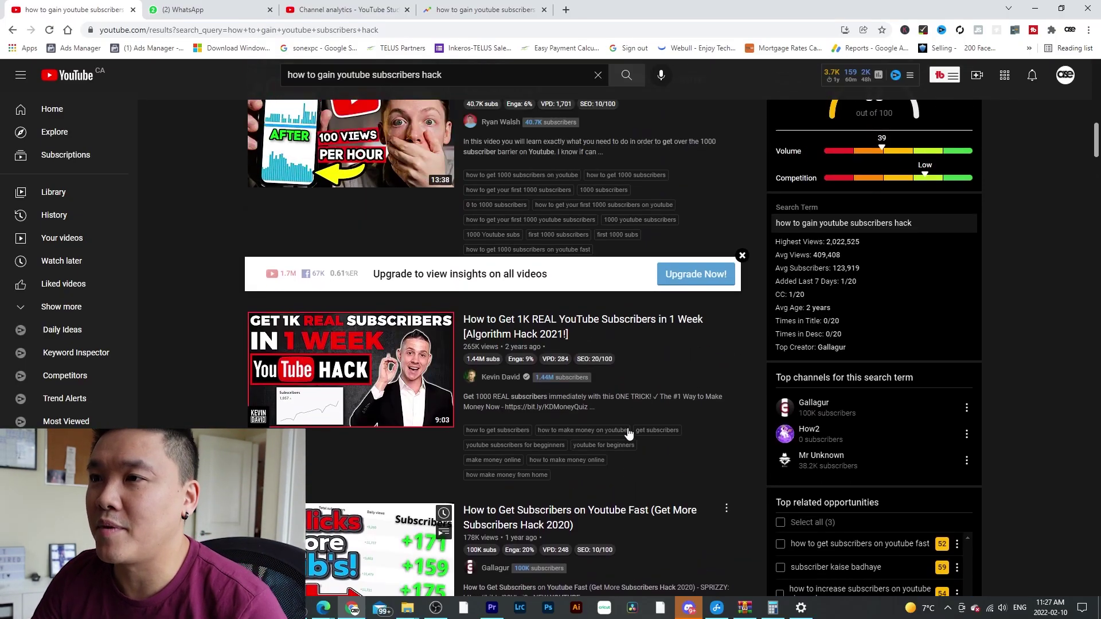
scroll(629, 435, "up", 3)
scroll(514, 267, "up", 4)
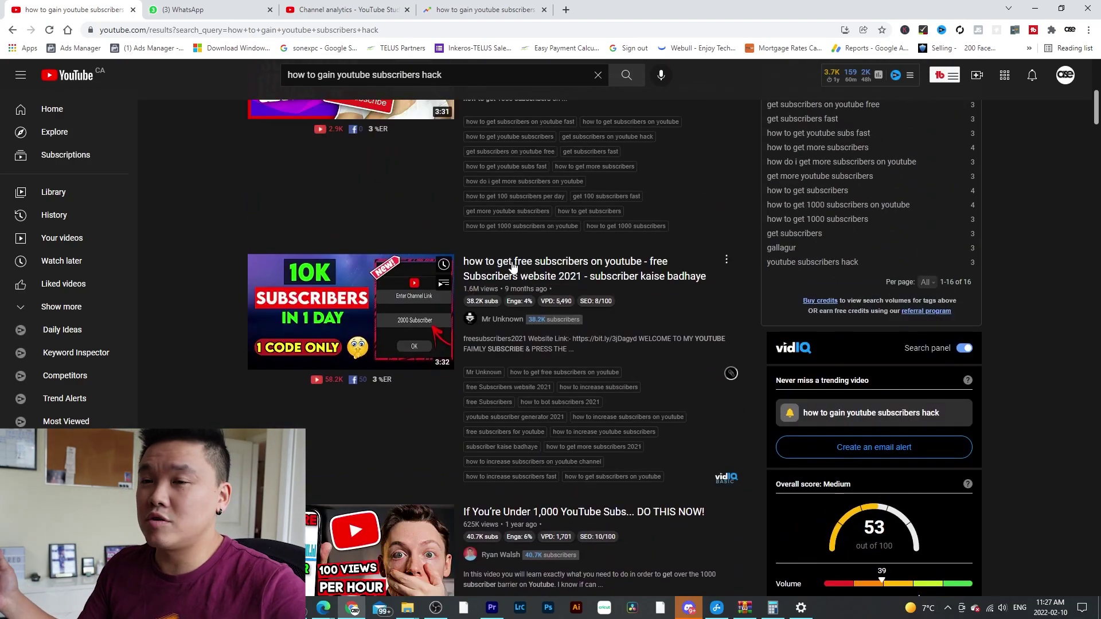
scroll(514, 267, "up", 3)
mouse_move(459, 219)
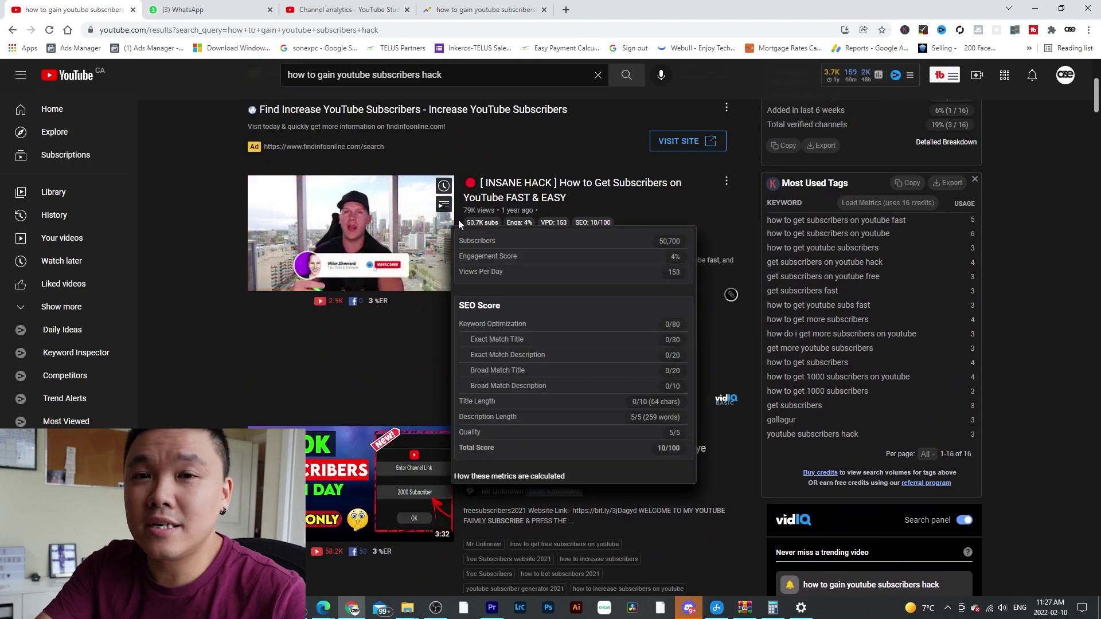
scroll(430, 415, "down", 8)
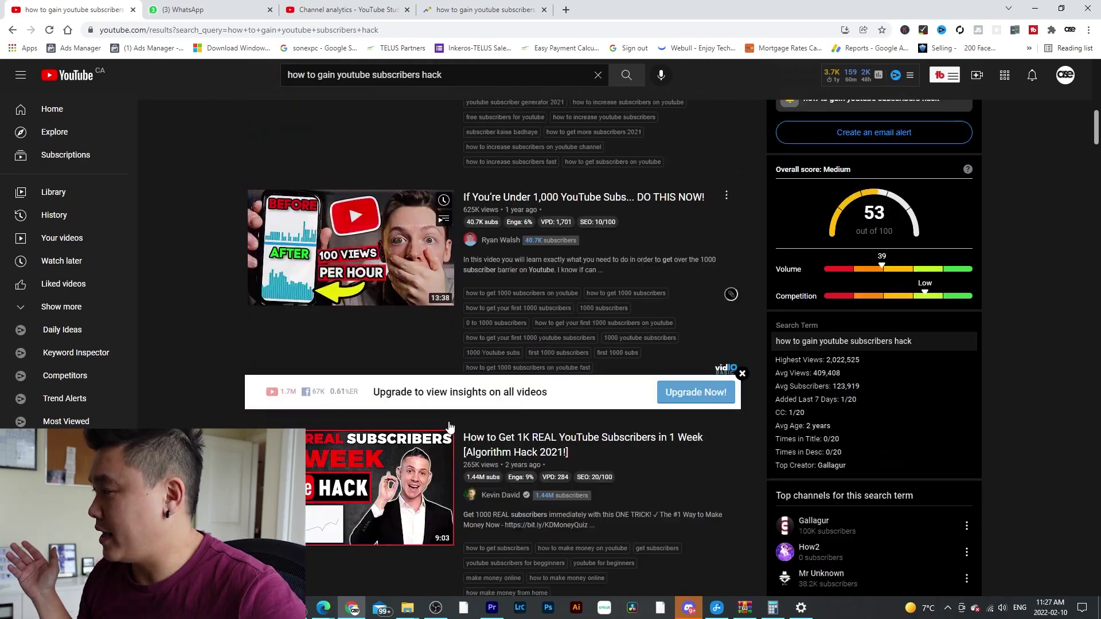
Select the Excellent 86/100 score in TubeBuddy's Search Explorer panel.
scroll(450, 428, "down", 12)
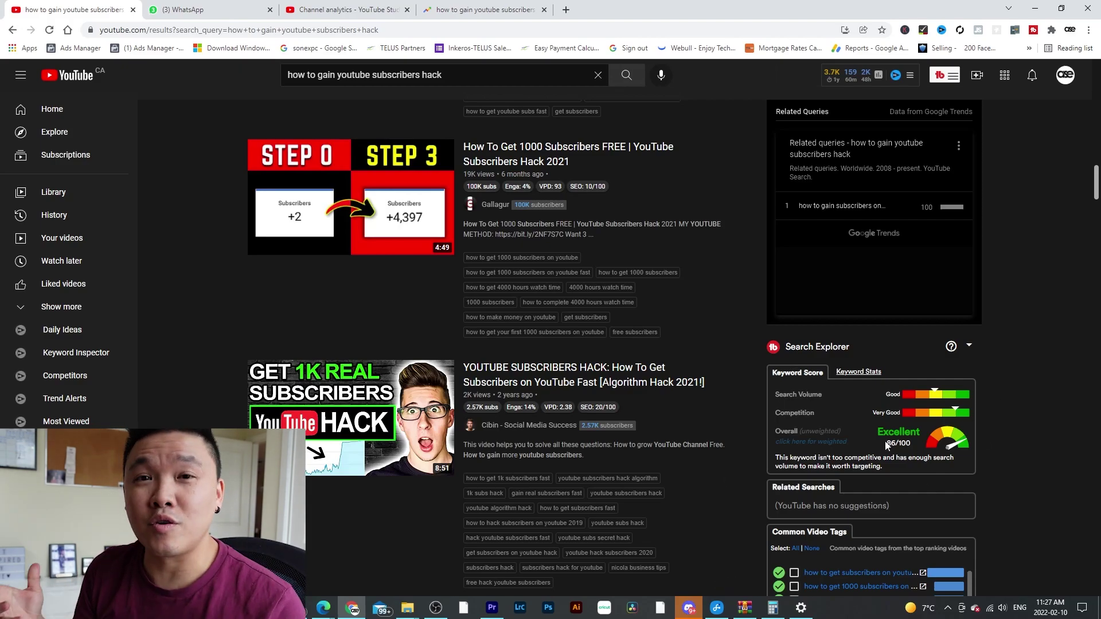
left_click_drag(875, 439, 926, 441)
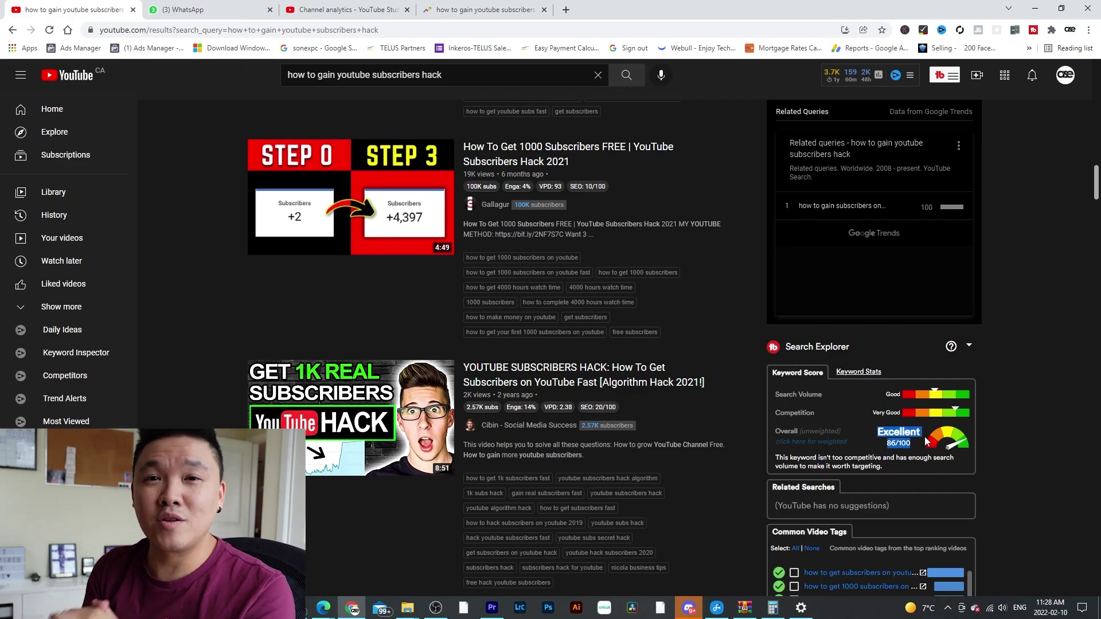